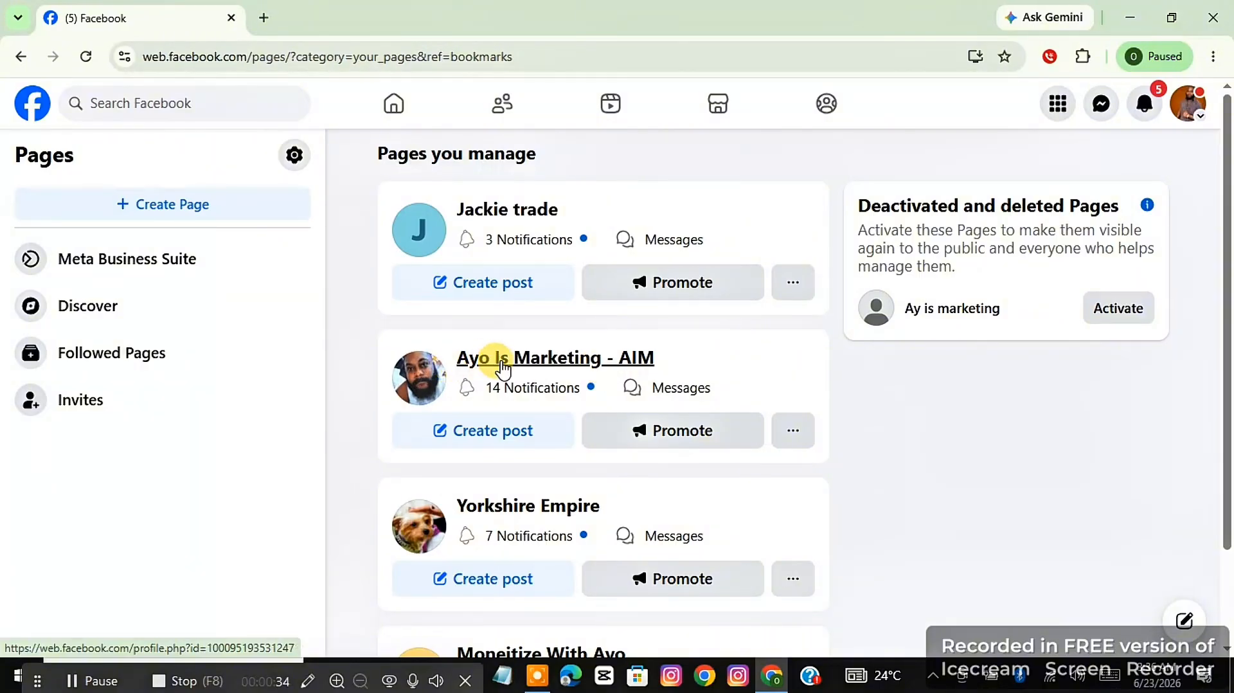
Start a new ad for the Ayo Is Marketing - AIM Page and check which ad accounts are available.
left_click(532, 368)
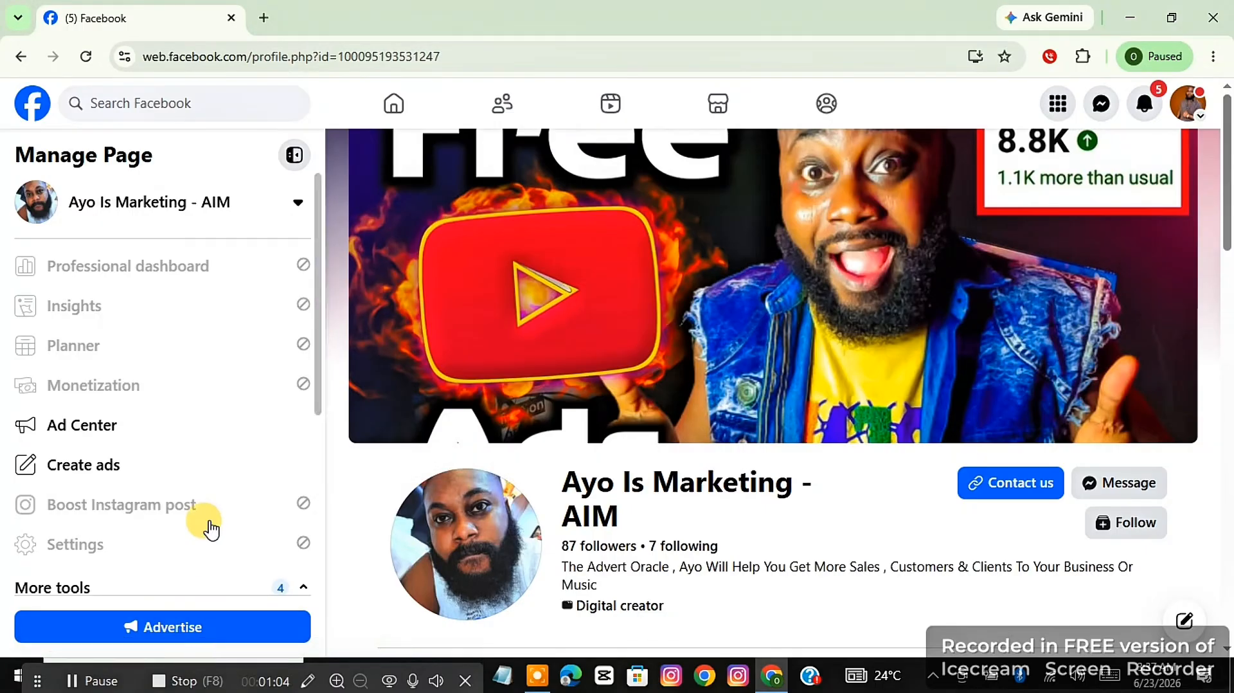
left_click(109, 472)
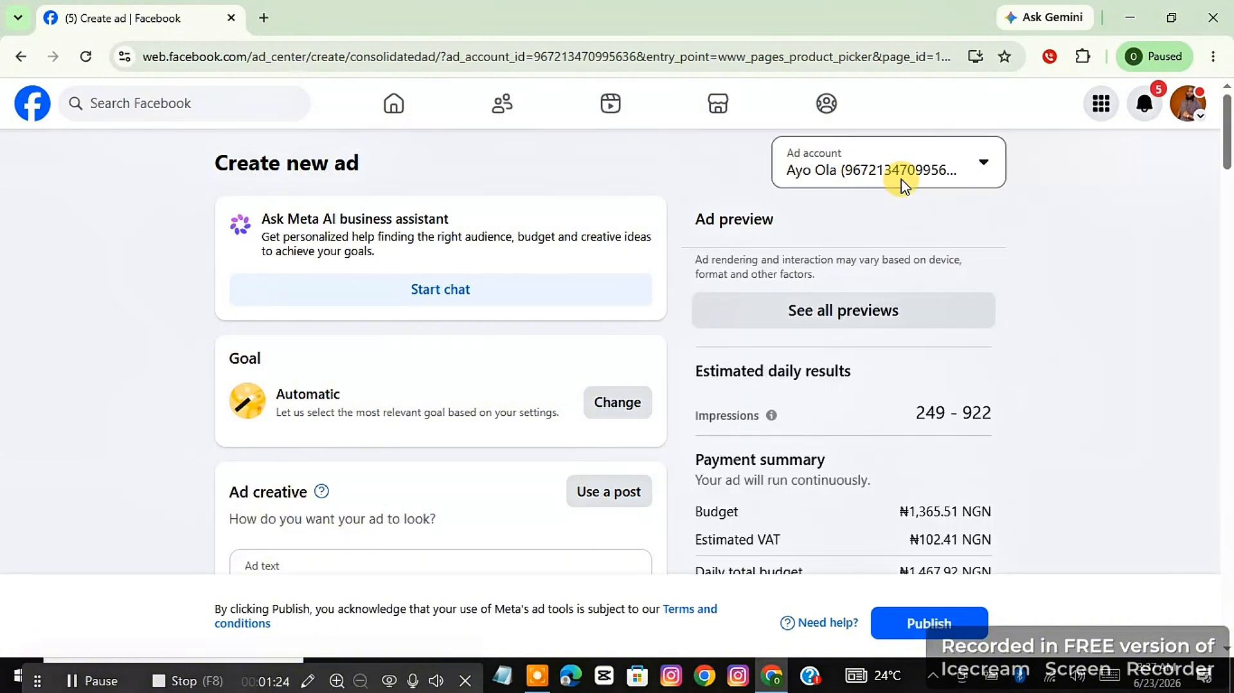
left_click(856, 184)
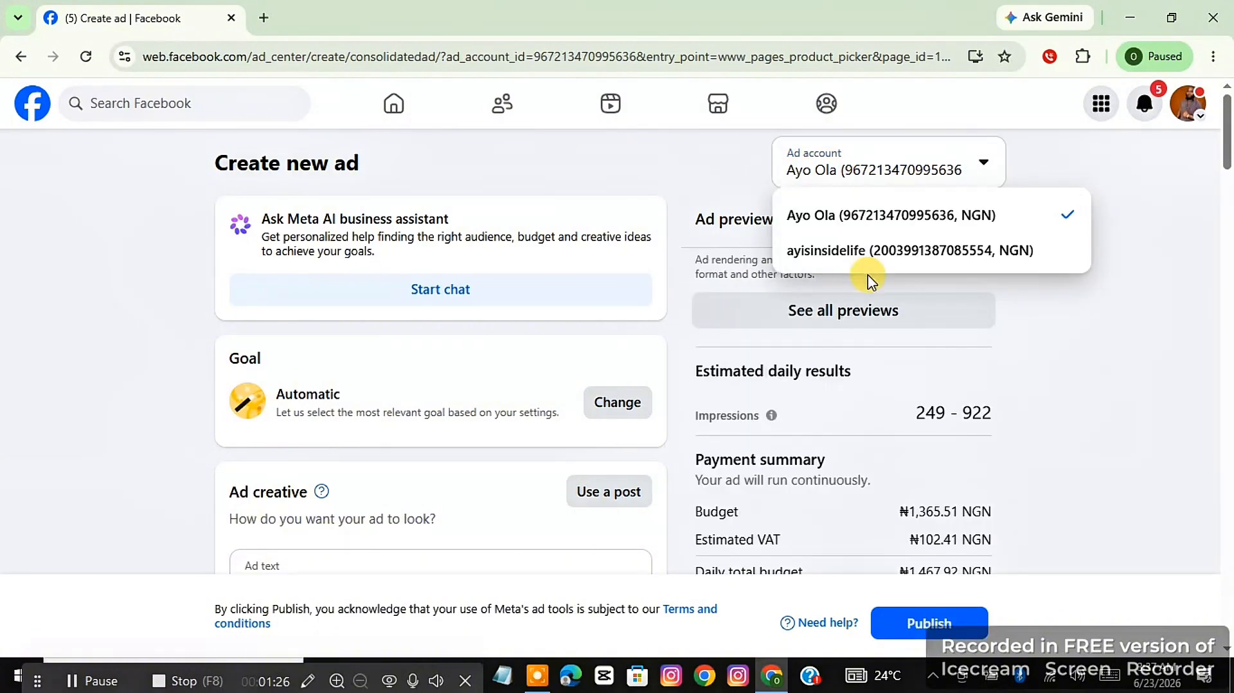
left_click(709, 156)
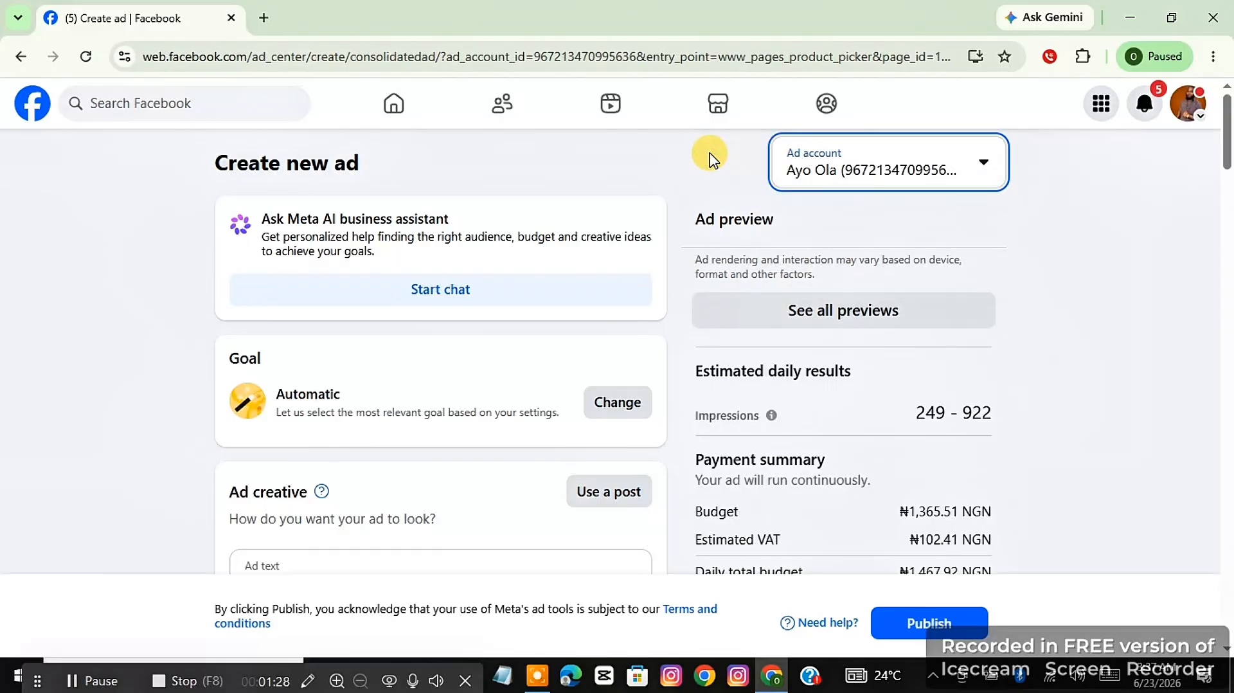
Change the ad goal to Get more messages and save it.
scroll(630, 154, "down", 3)
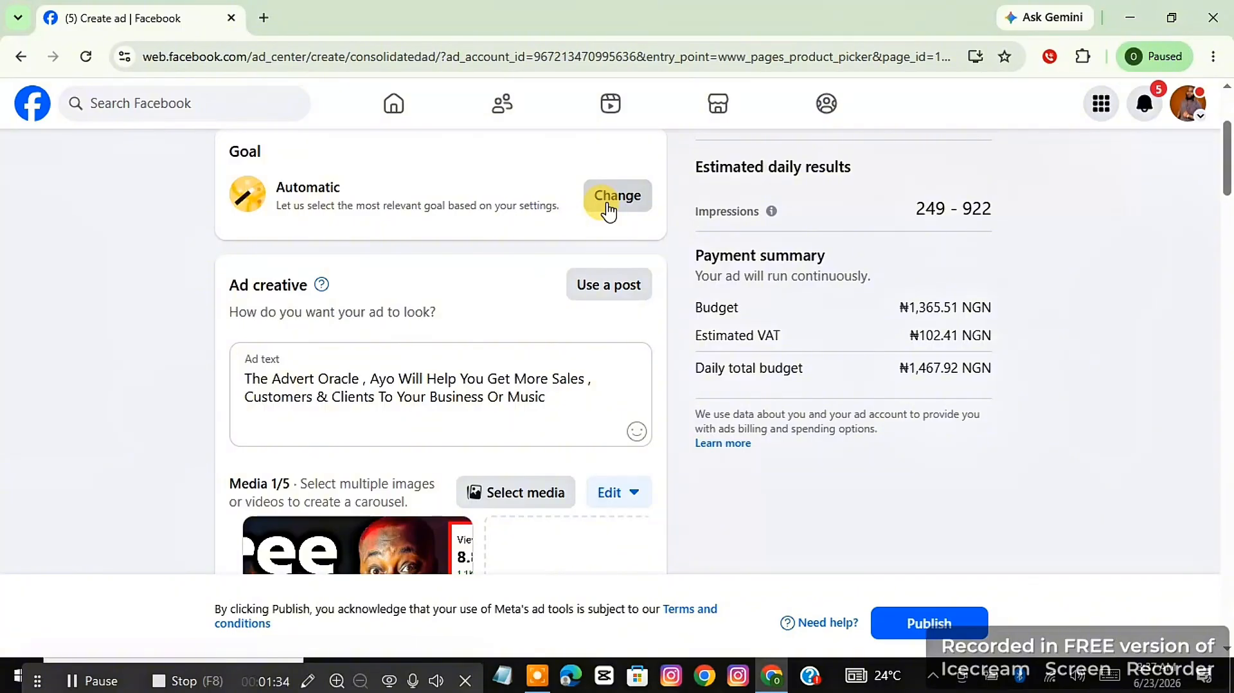
left_click(608, 211)
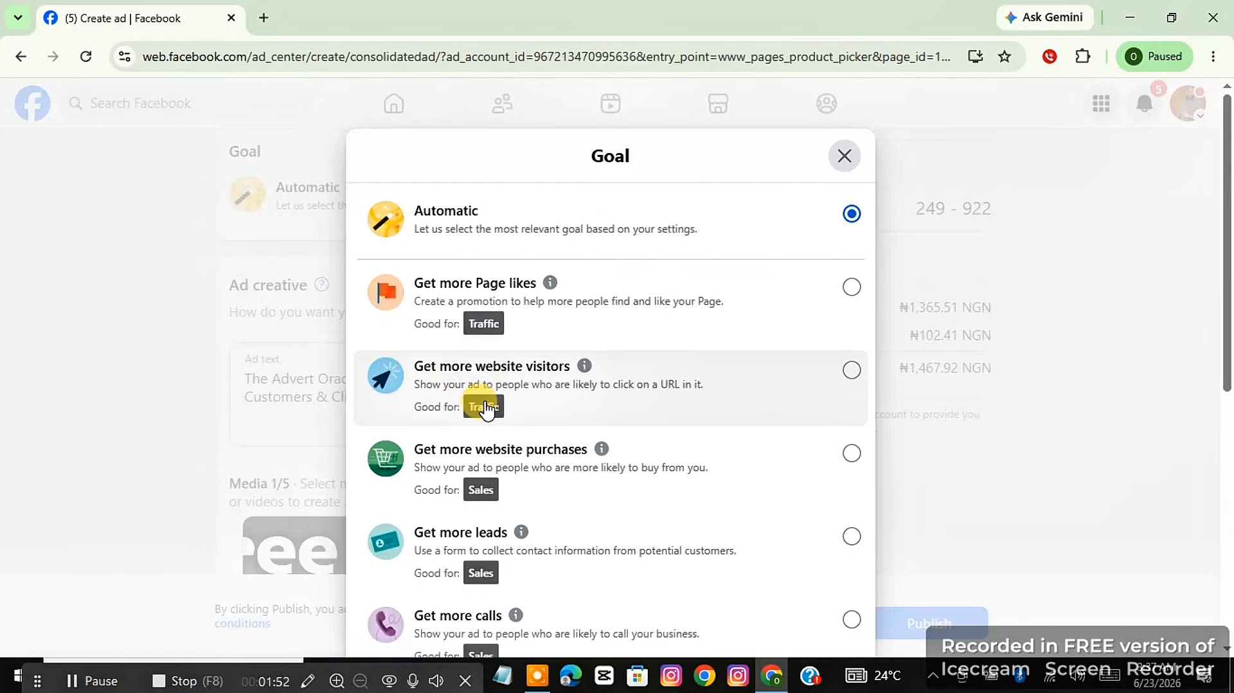
scroll(542, 475, "down", 6)
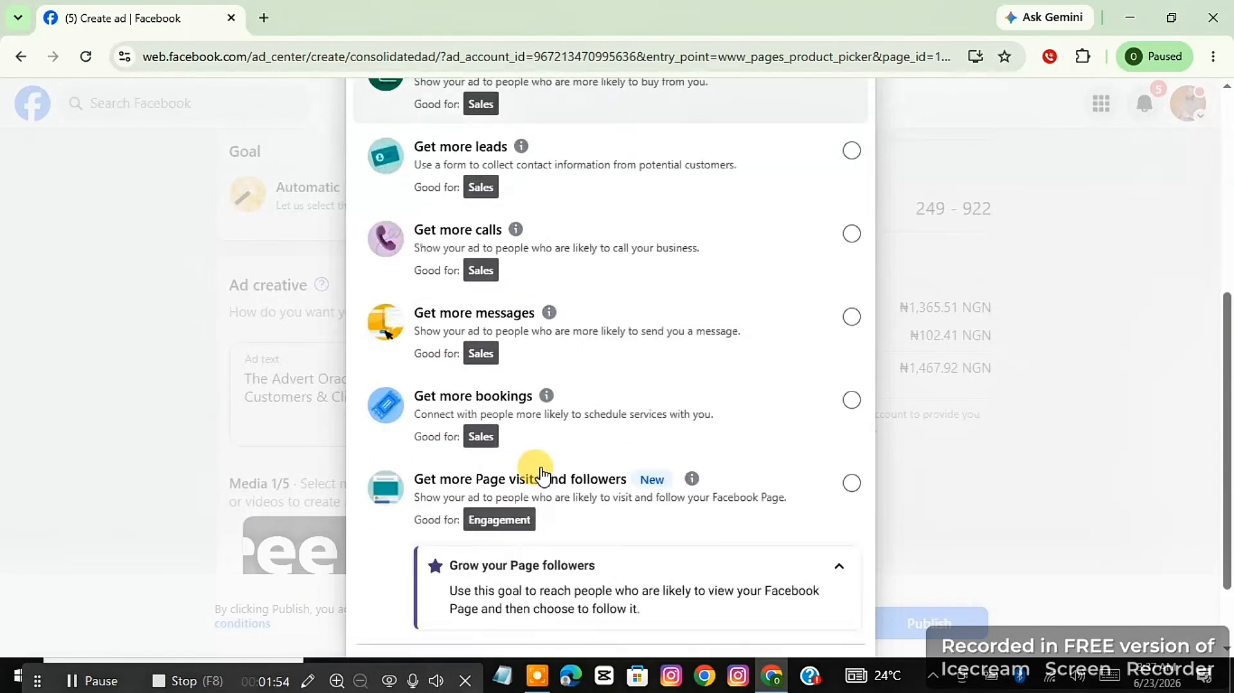
scroll(542, 467, "up", 2)
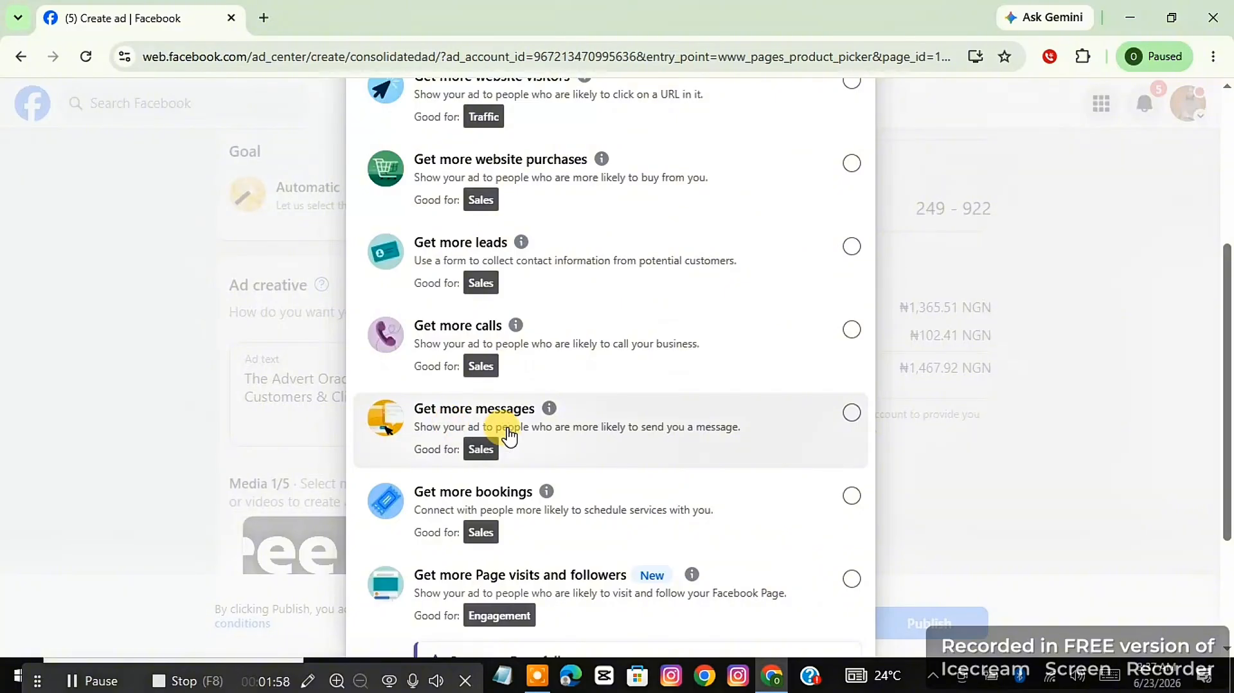
left_click(475, 441)
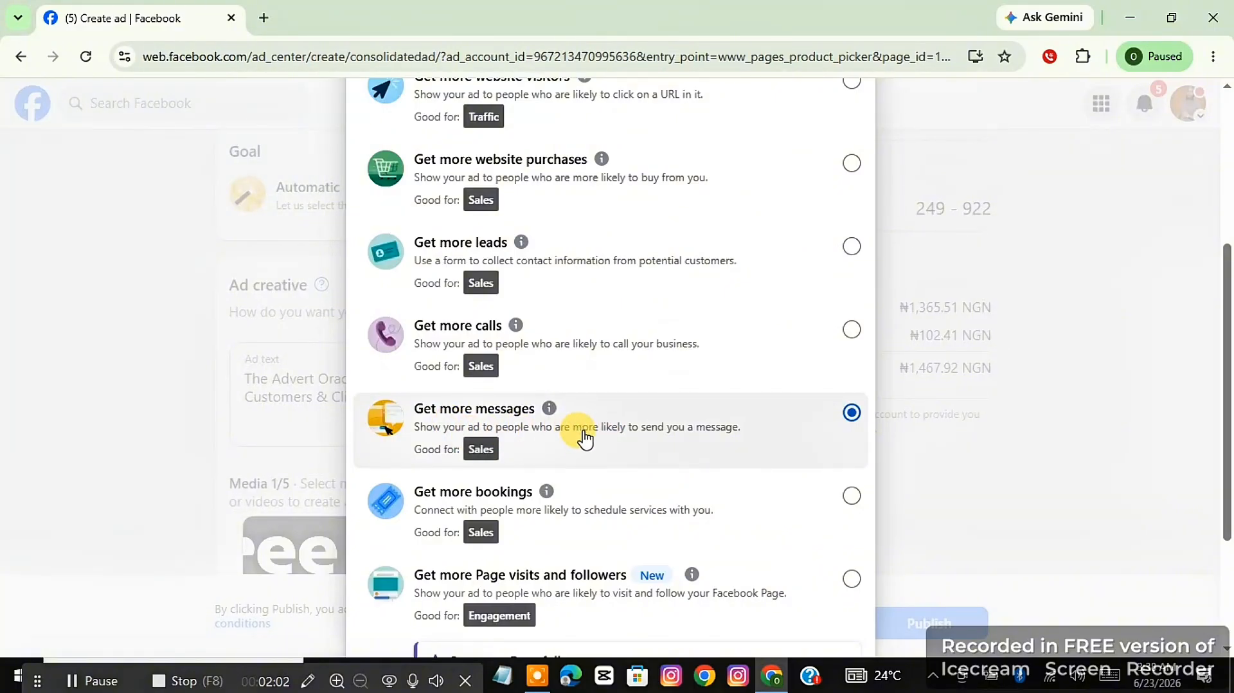
scroll(580, 435, "down", 3)
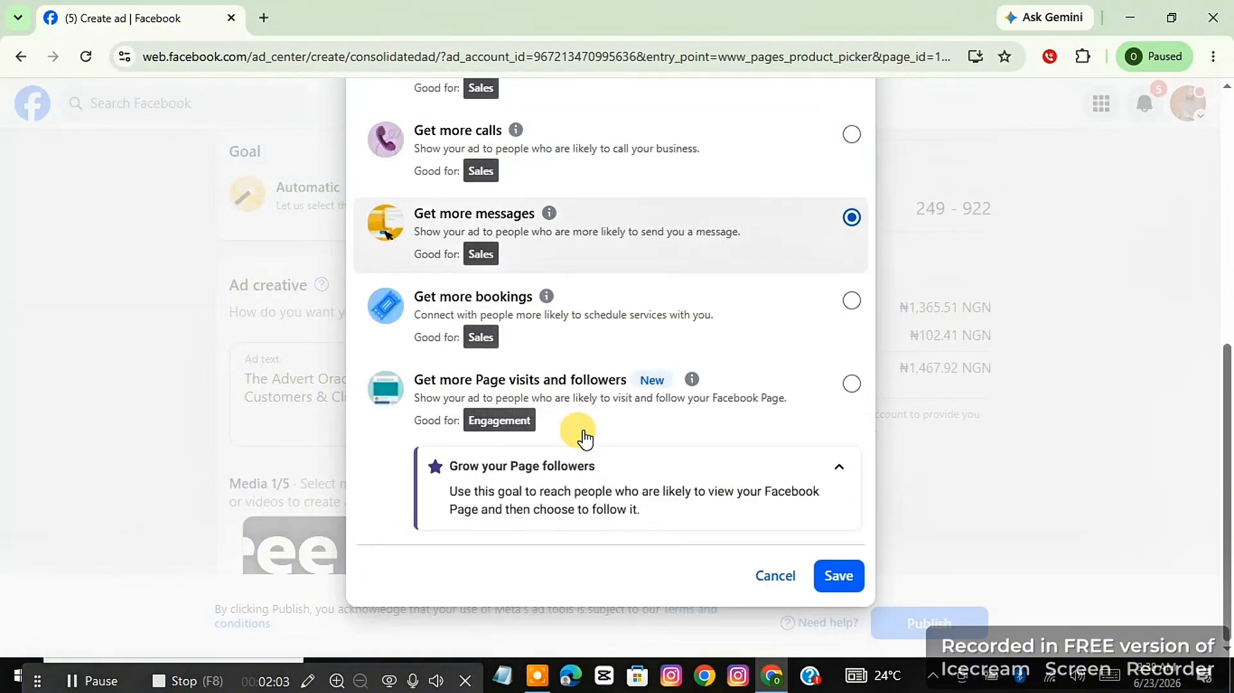
left_click(837, 578)
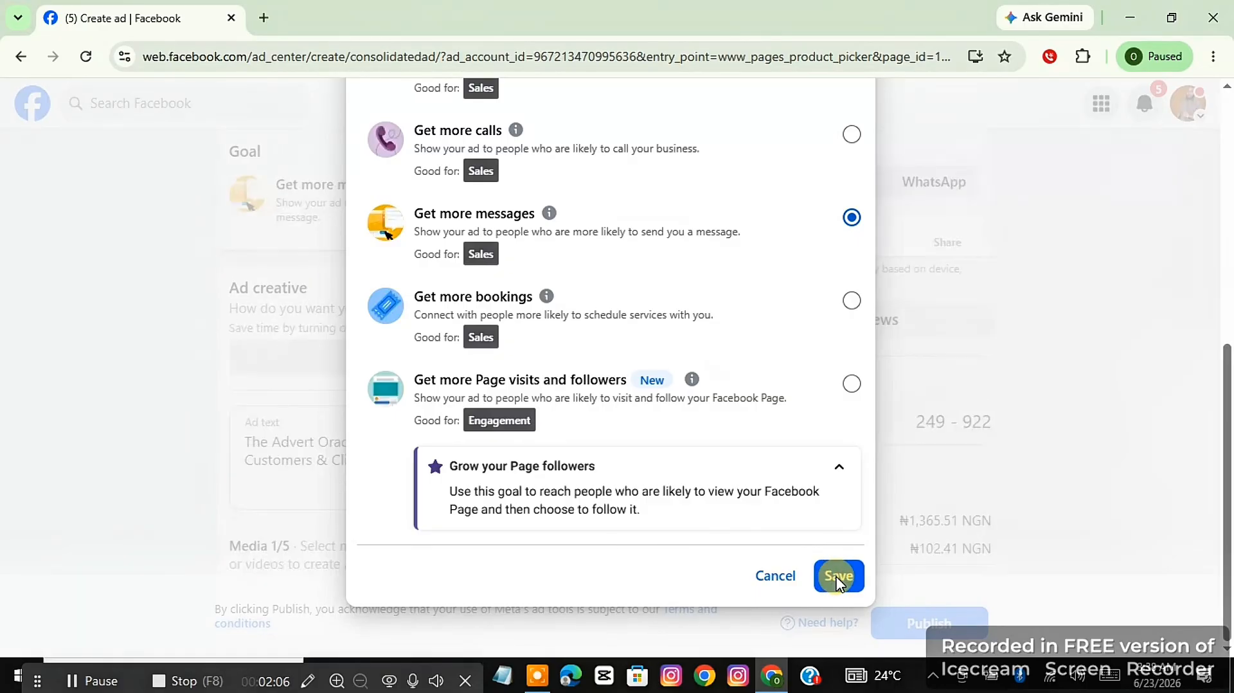
left_click(622, 453)
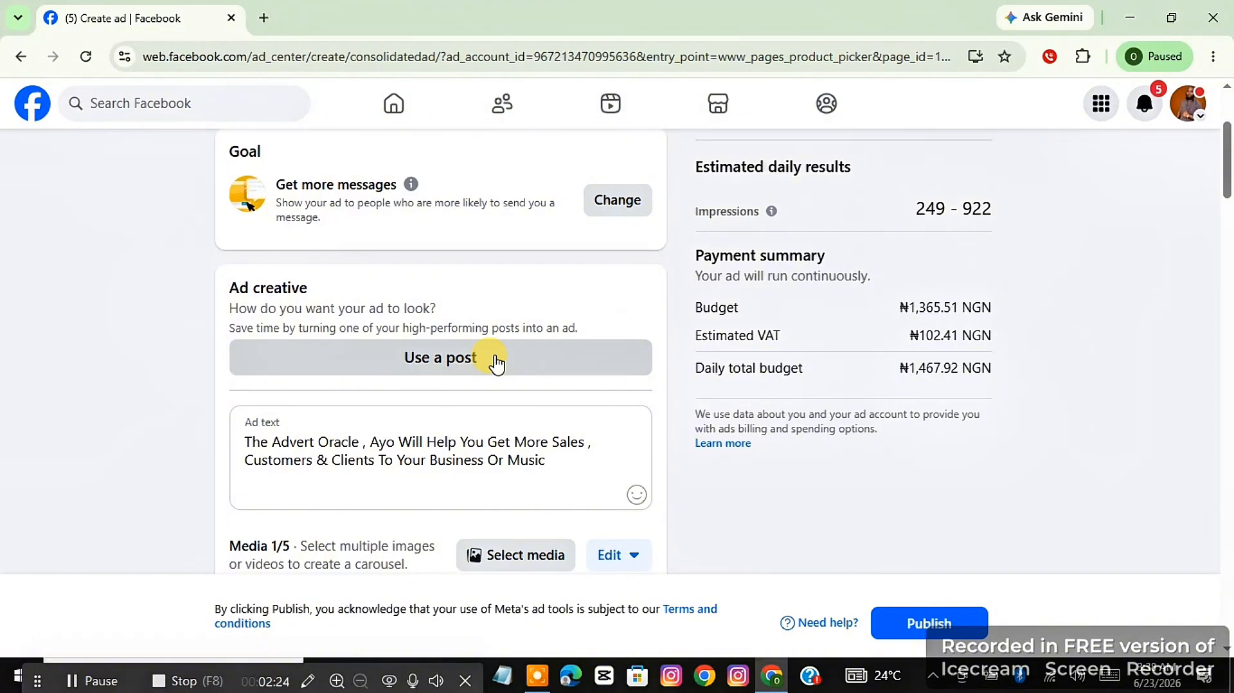
View the images available in the ad account's media library, leaving the current media selection as it is.
scroll(496, 364, "down", 3)
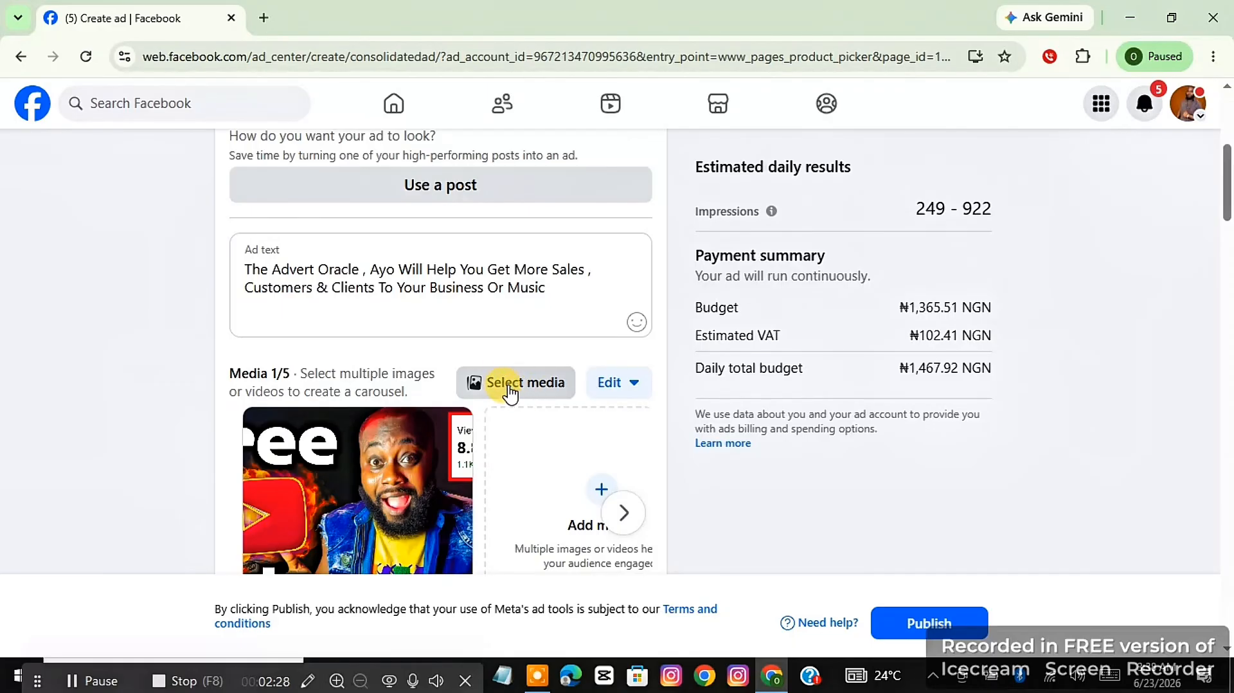
left_click(518, 390)
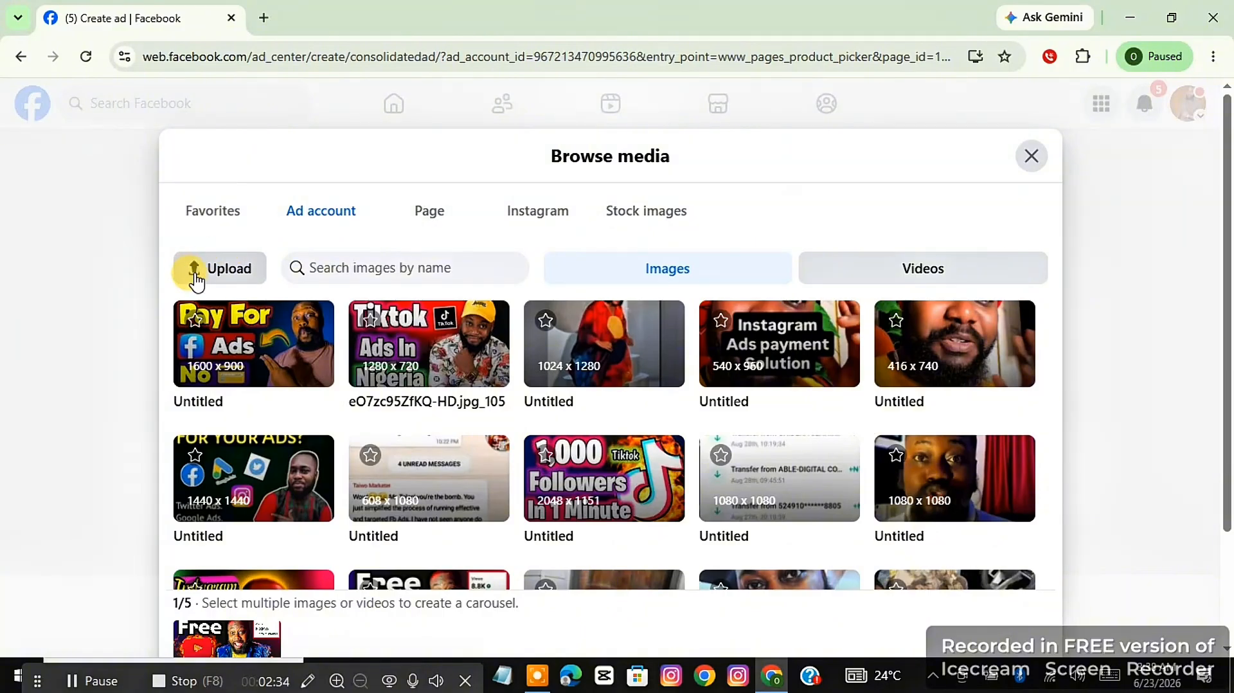
left_click(1030, 157)
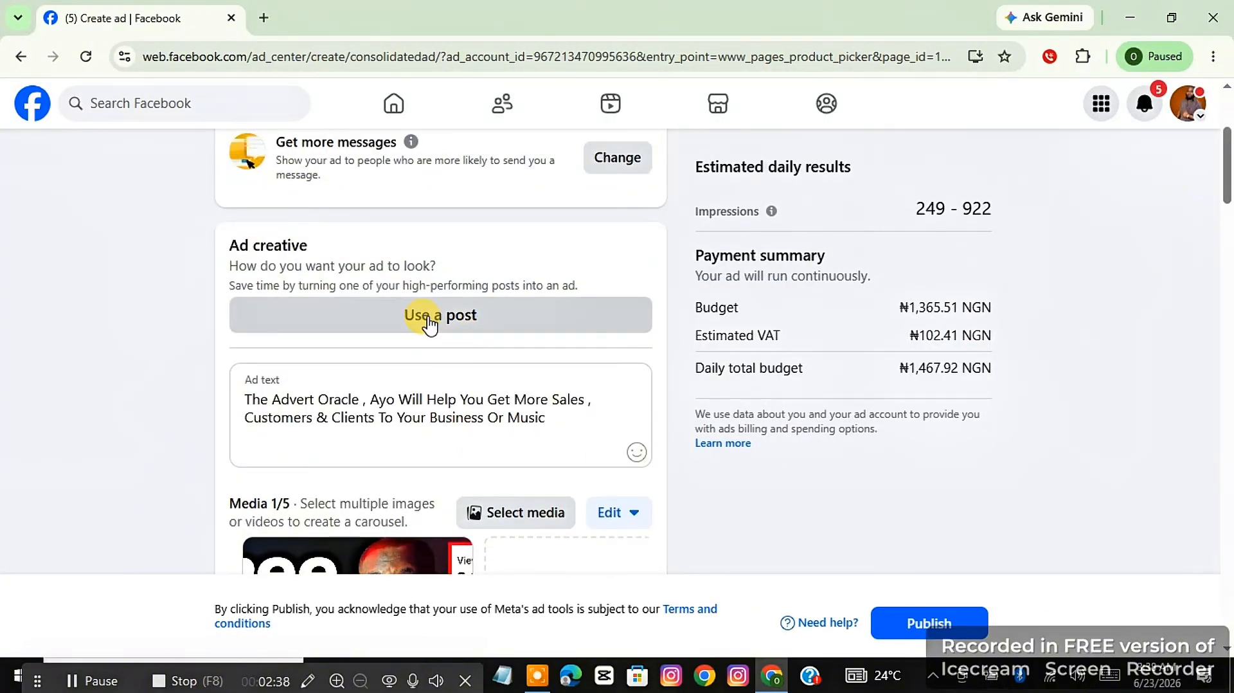
Use the Page post published on Apr 22, 2025 as the ad creative.
left_click(430, 324)
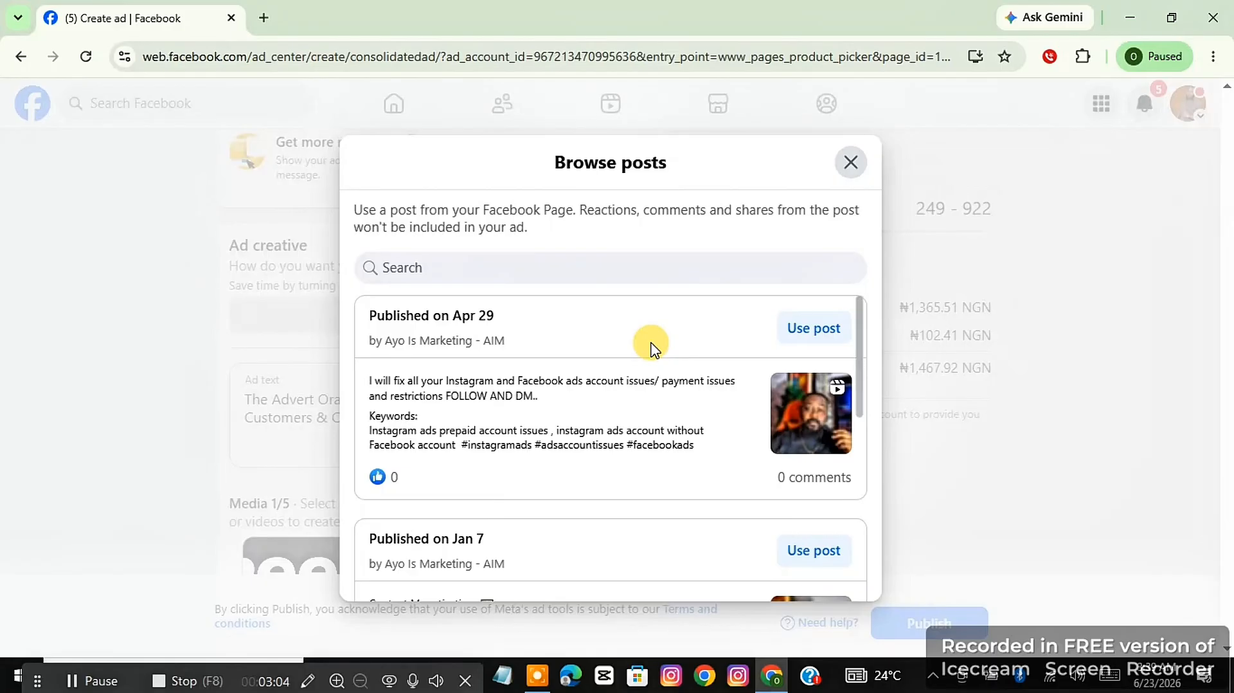
scroll(651, 347, "down", 10)
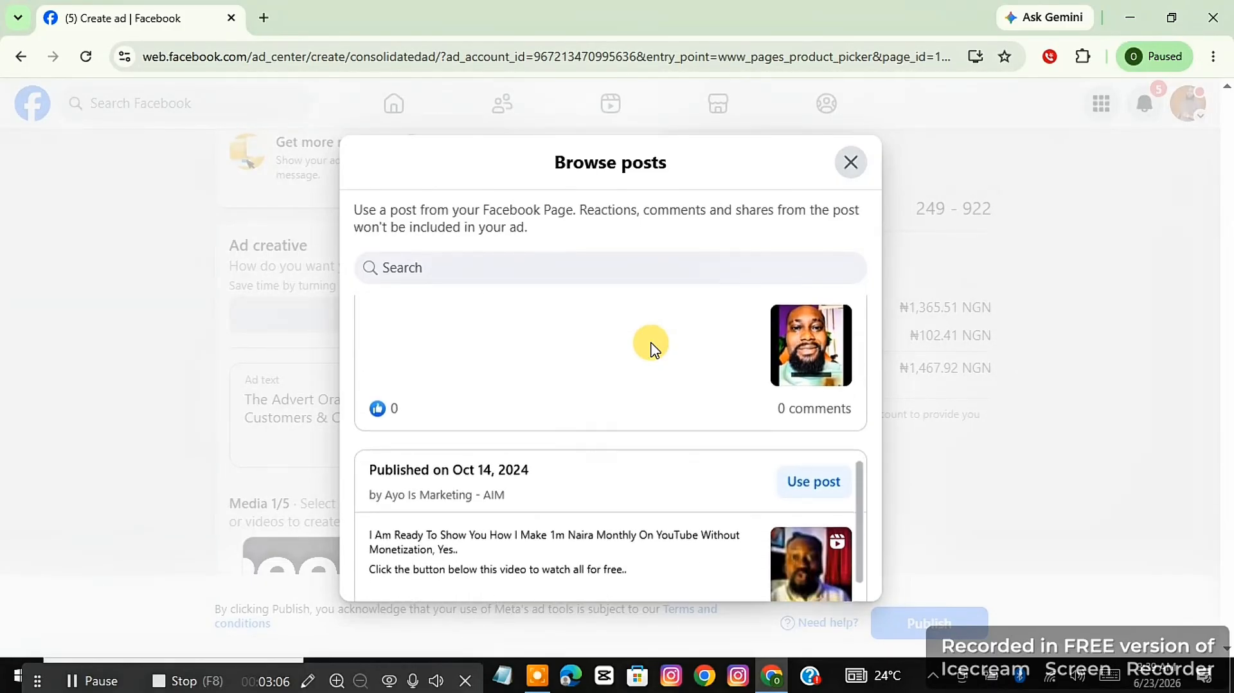
scroll(651, 347, "down", 3)
scroll(651, 347, "up", 8)
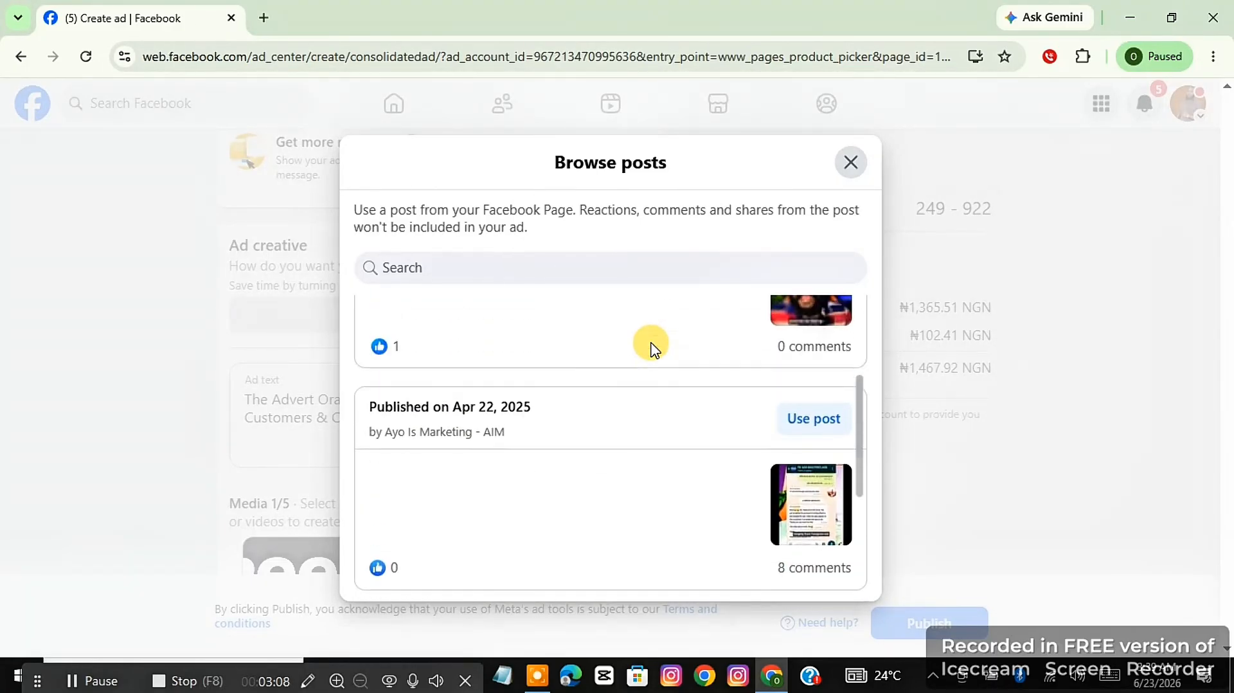
scroll(651, 347, "down", 2)
scroll(651, 347, "up", 5)
scroll(651, 346, "down", 2)
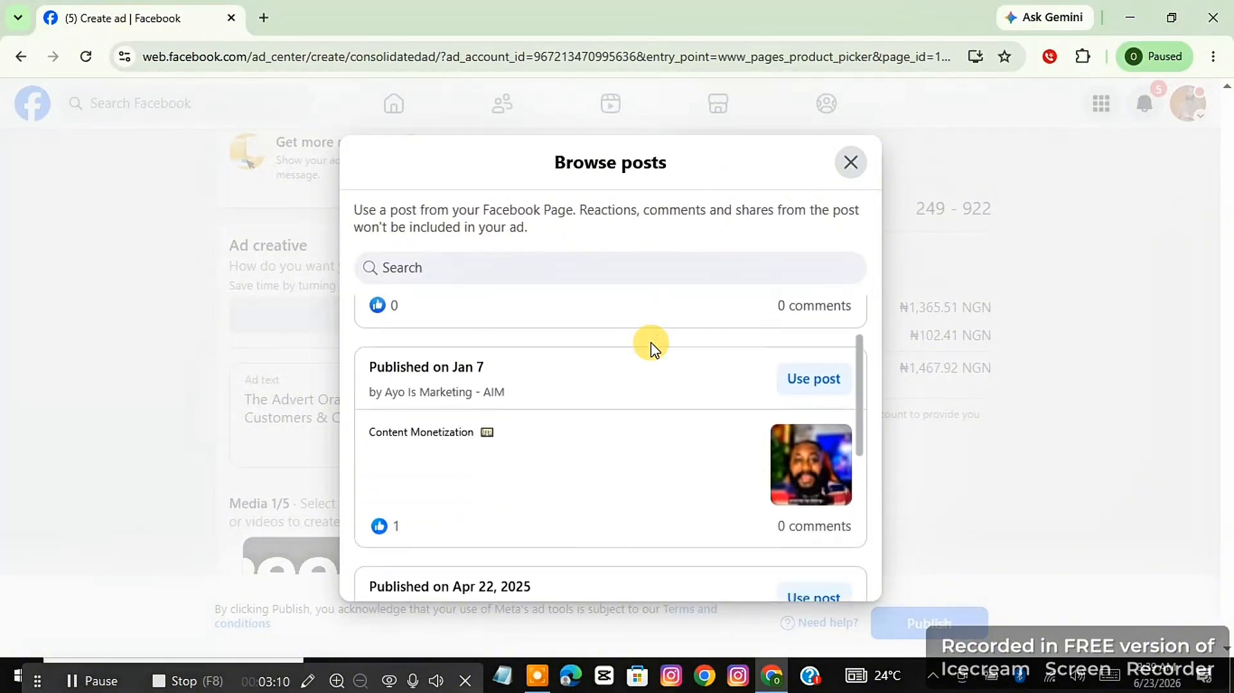
scroll(650, 347, "down", 2)
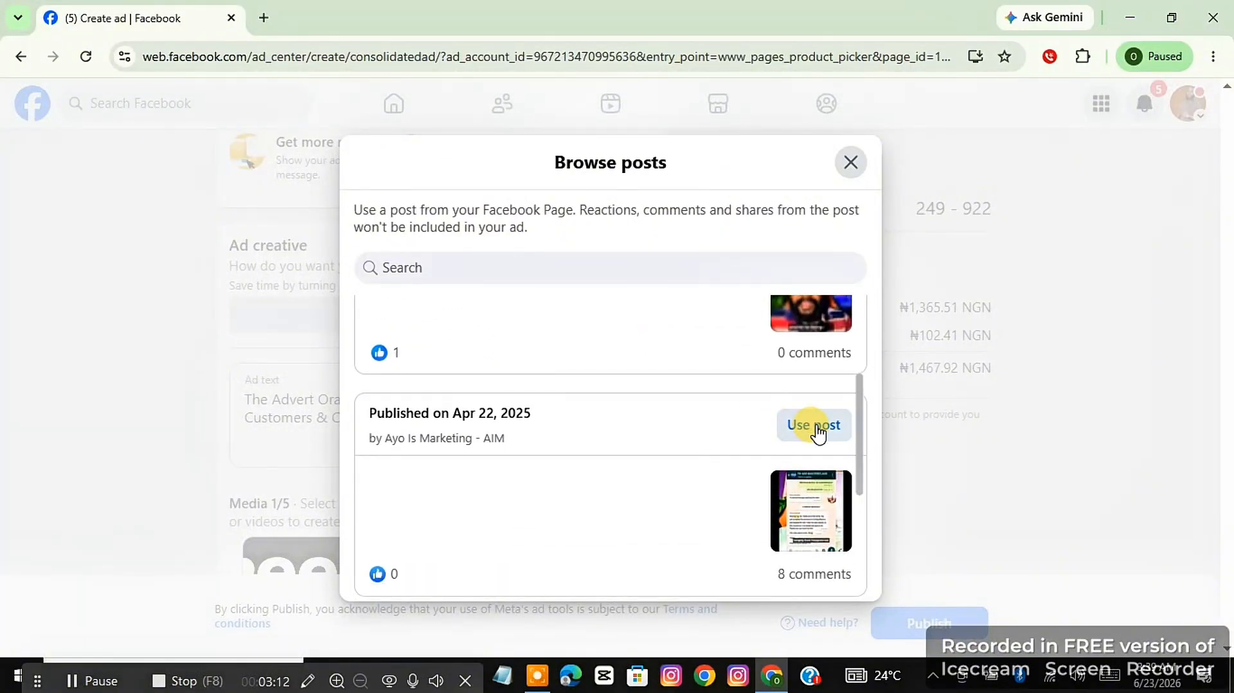
left_click(814, 427)
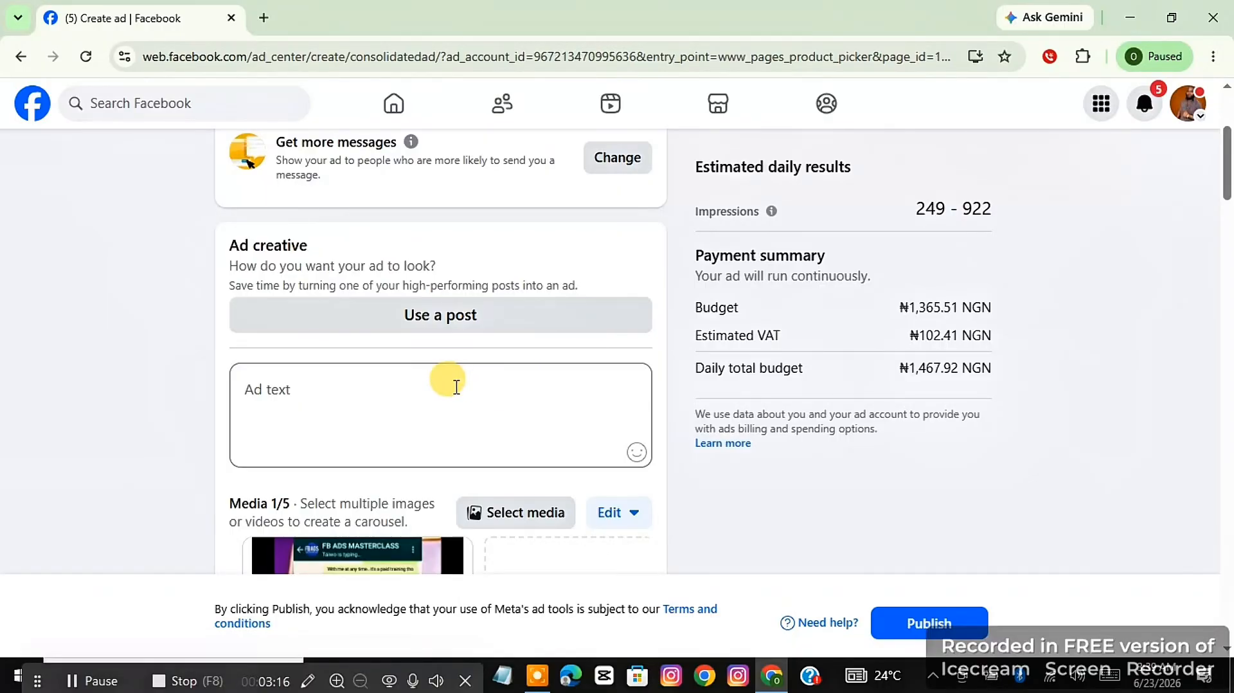
Write the ad text offering to craft out a target audience for Facebook and Instagram ads, ending with "send a message now.".
scroll(435, 390, "down", 2)
scroll(441, 389, "up", 2)
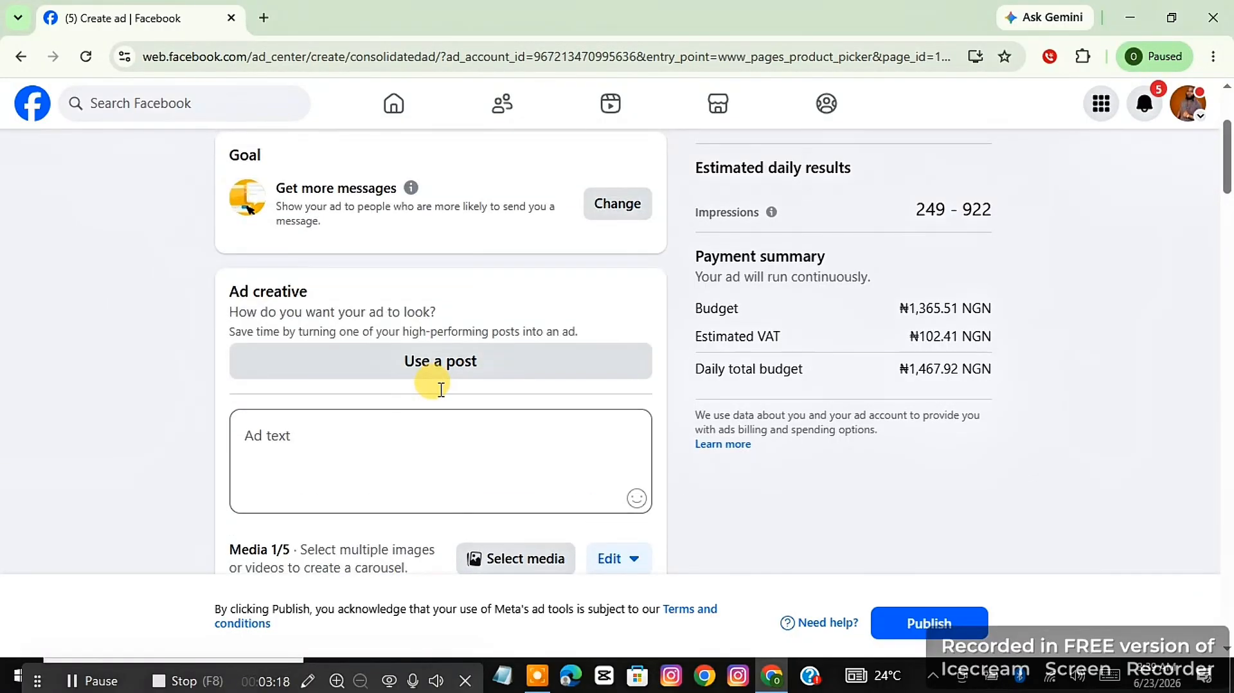
scroll(441, 389, "down", 7)
scroll(441, 389, "up", 2)
scroll(441, 389, "up", 4)
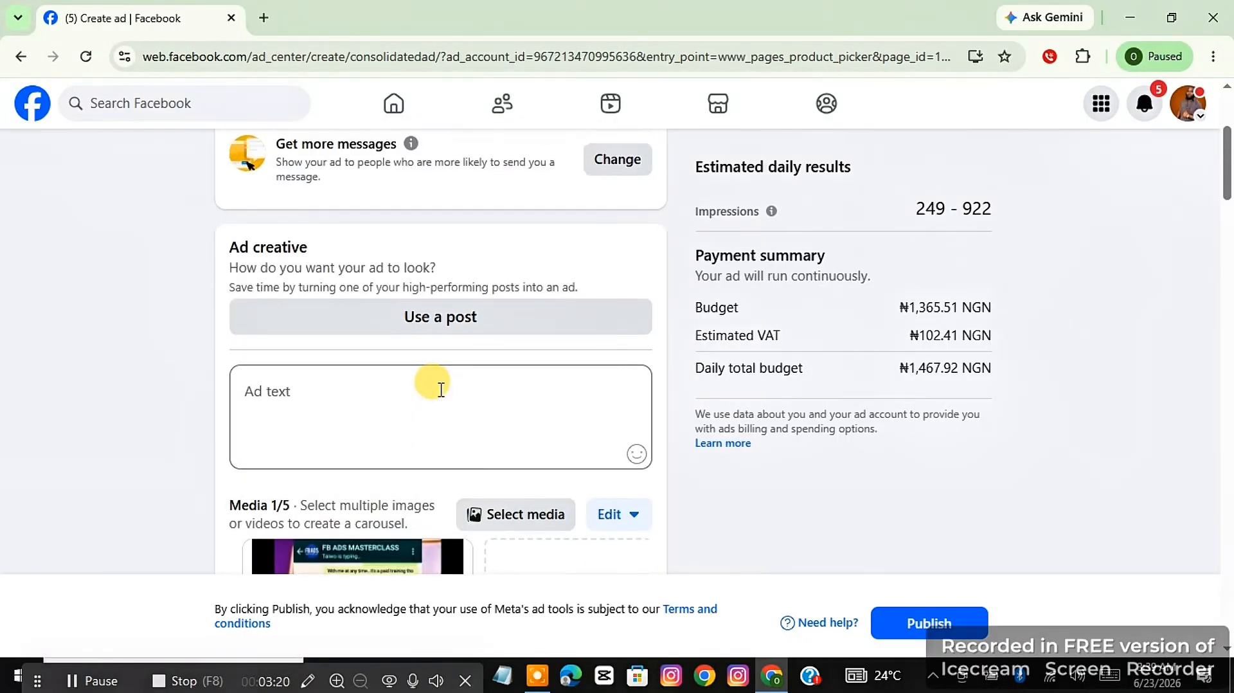
left_click(360, 393)
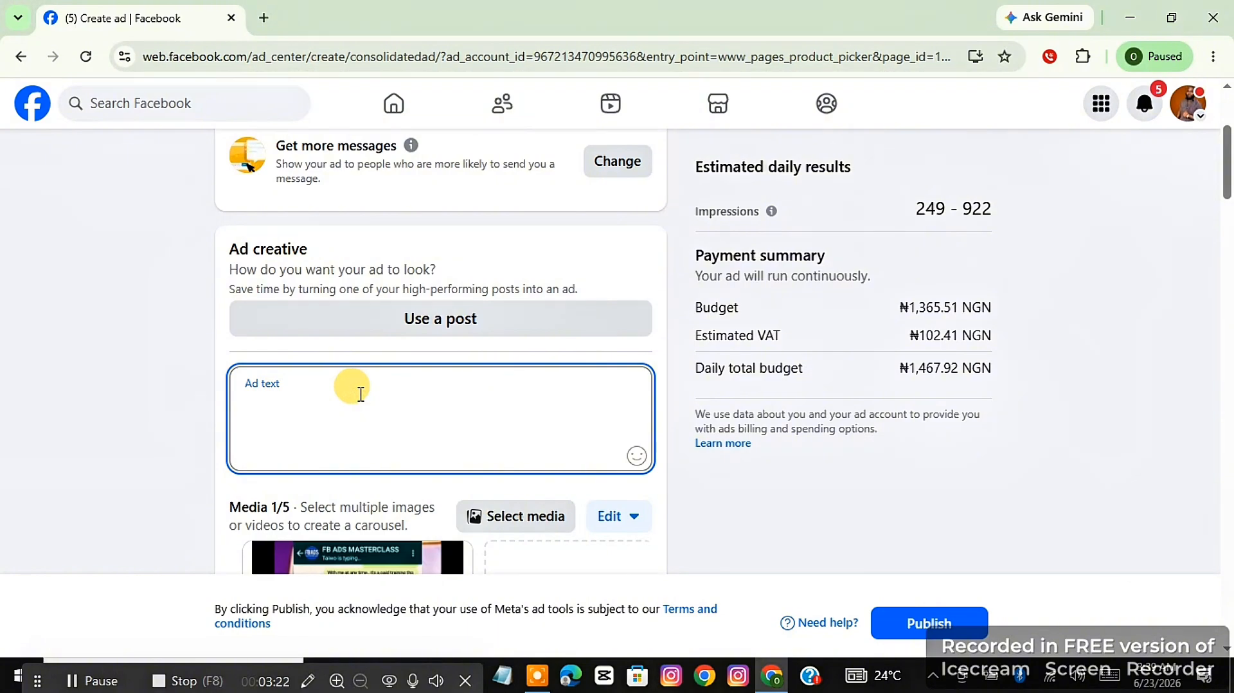
scroll(361, 394, "down", 3)
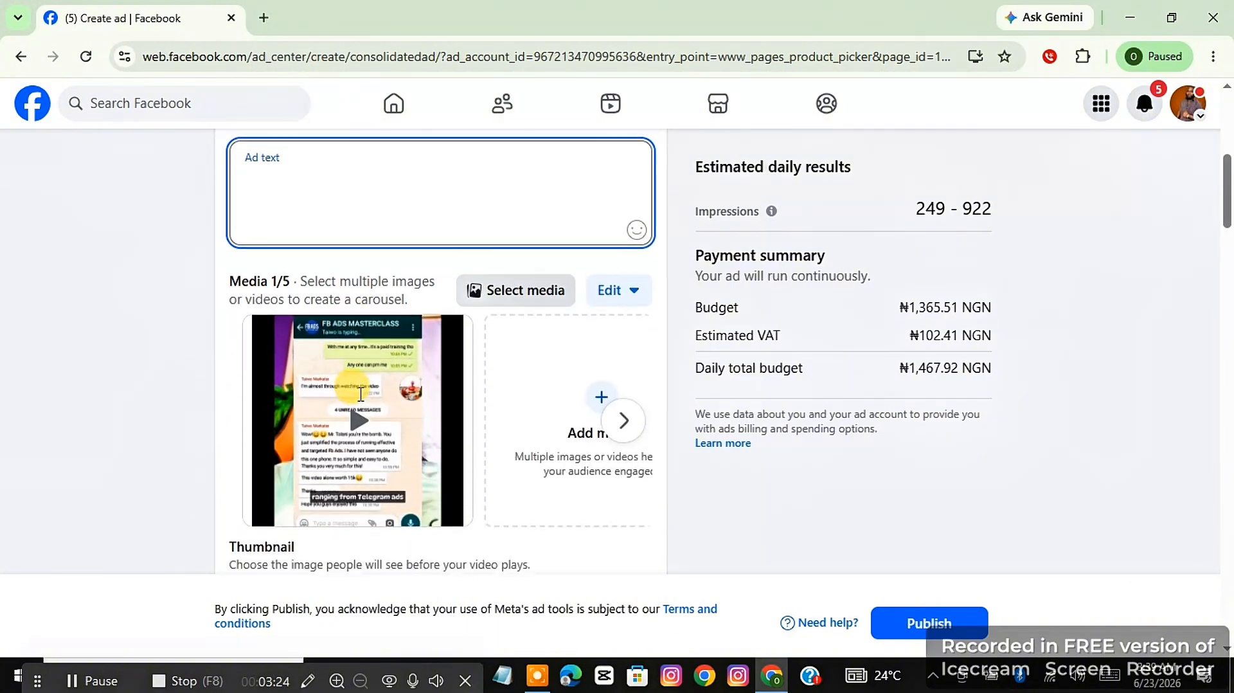
scroll(360, 394, "up", 1)
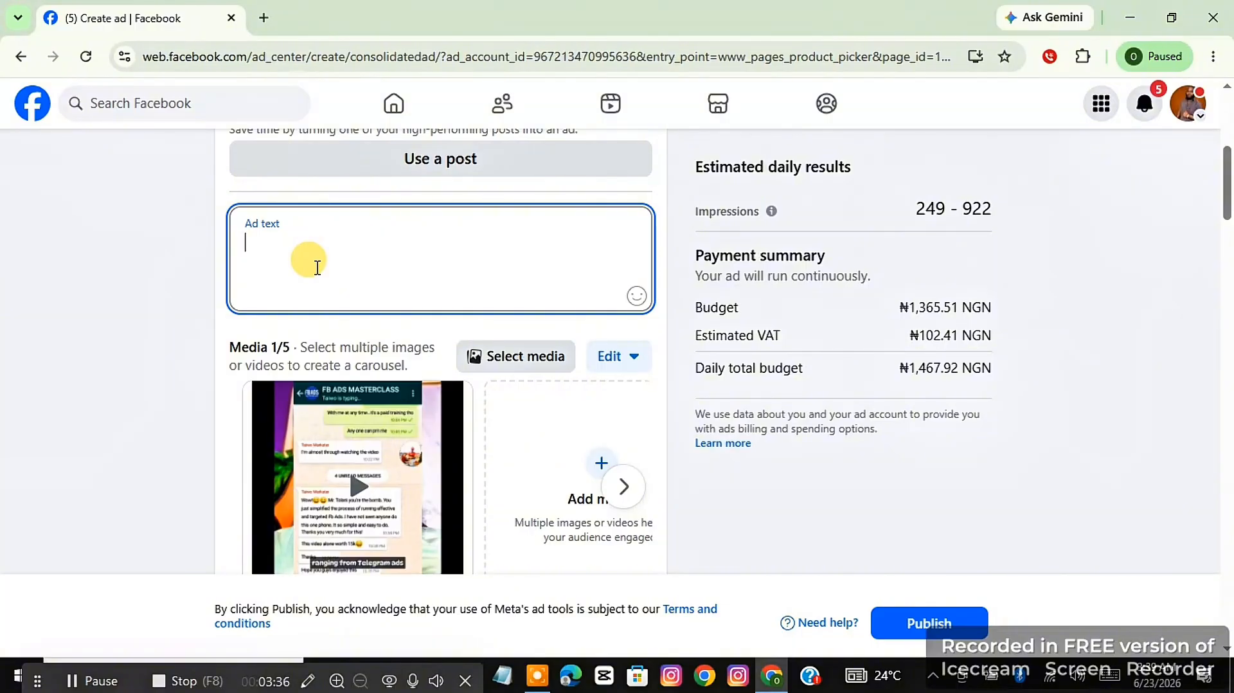
left_click(96, 679)
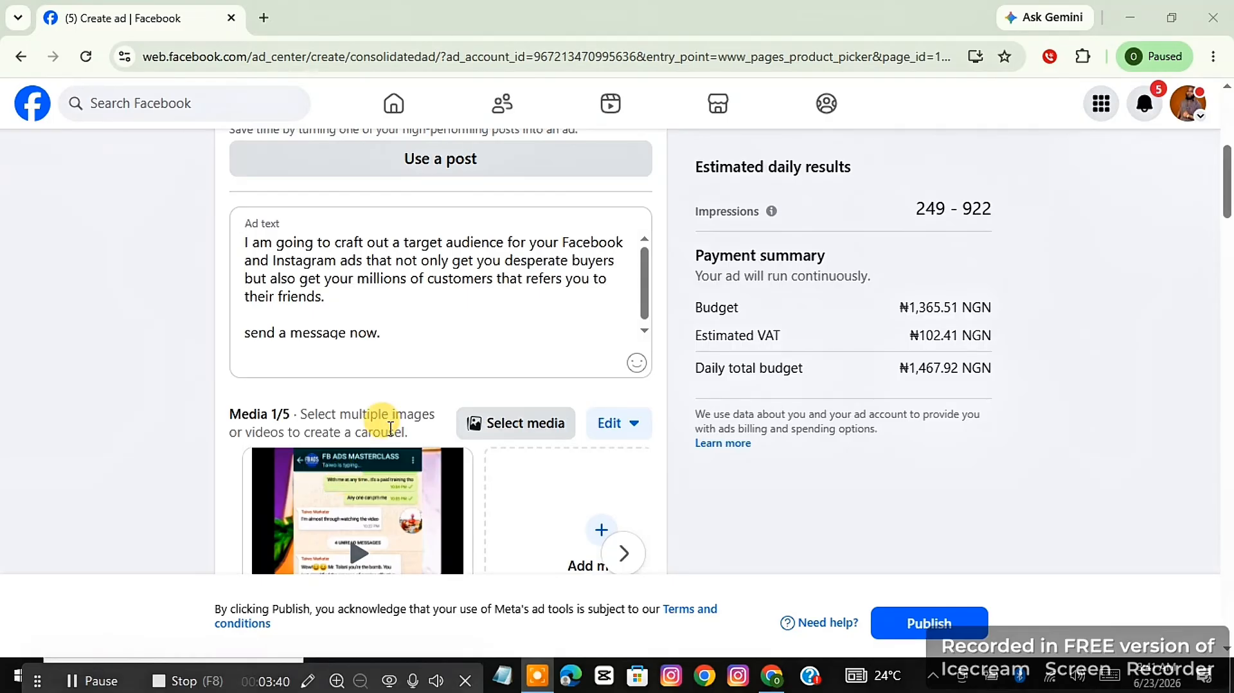
Correct "get your millions of customers" to "get you millions of customers" in the ad text.
left_click(338, 246)
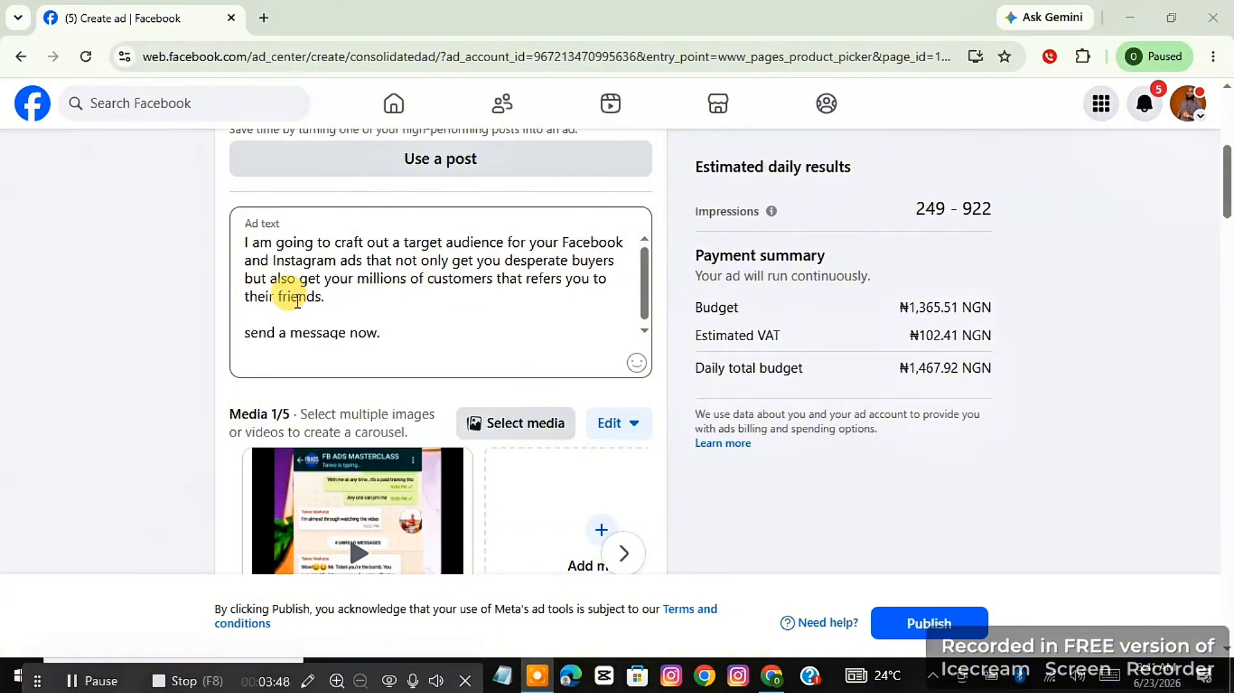
left_click(352, 281)
key("BackSpace")
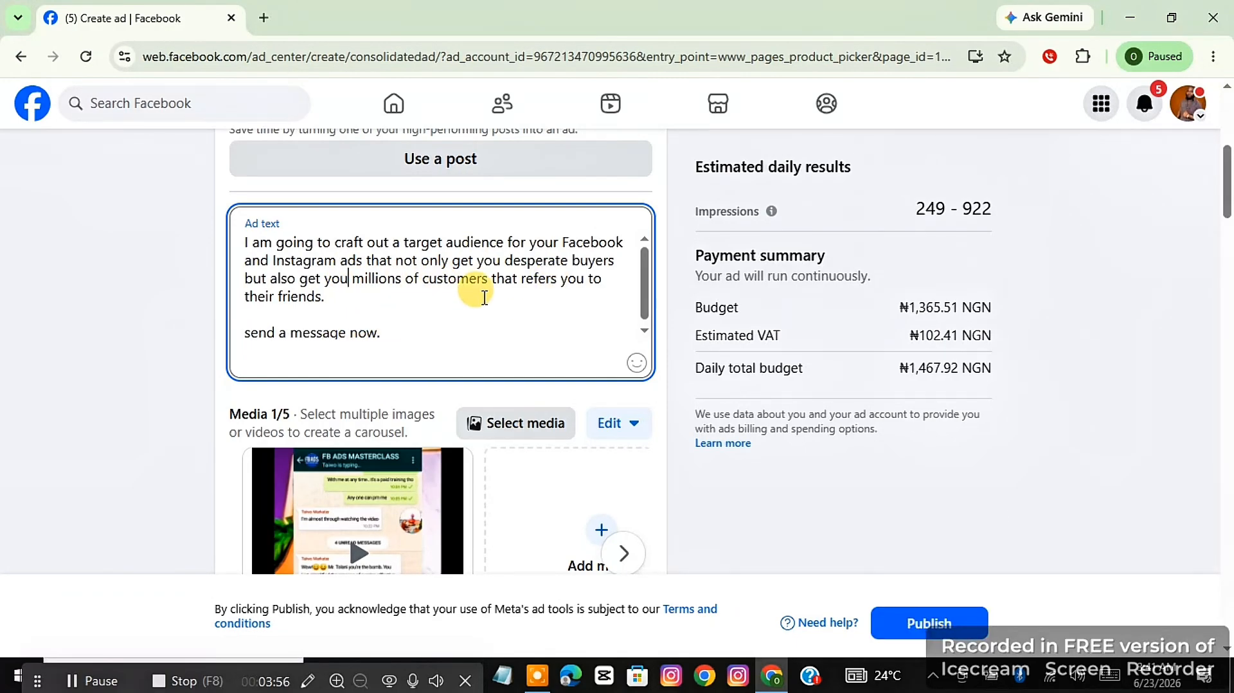
left_click(662, 225)
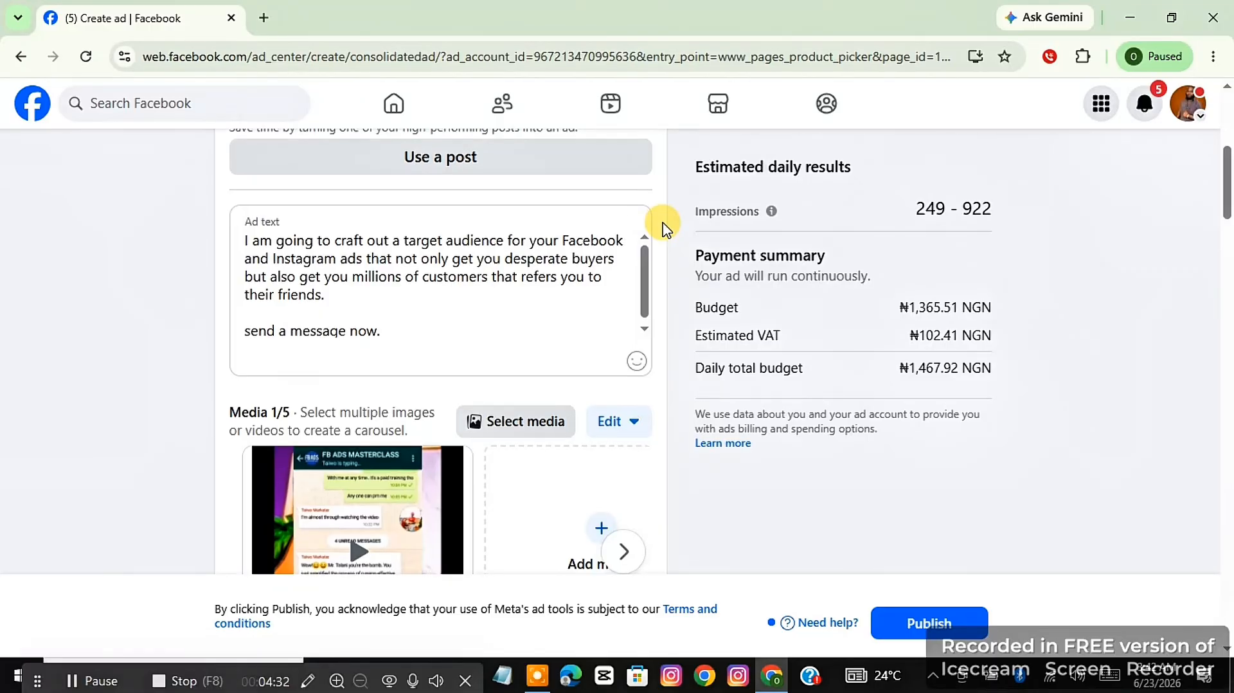
Replace the ad's headline with "get massive customers and high sale".
scroll(662, 228, "down", 1)
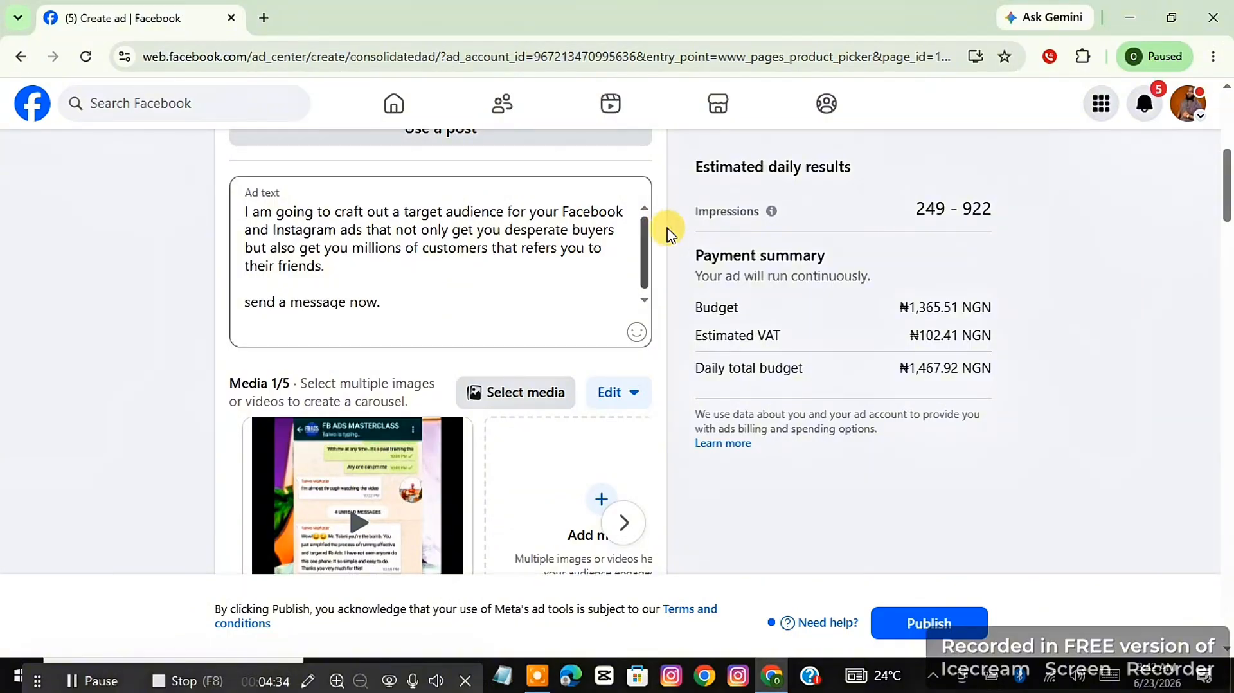
scroll(670, 305, "down", 1)
scroll(670, 308, "down", 5)
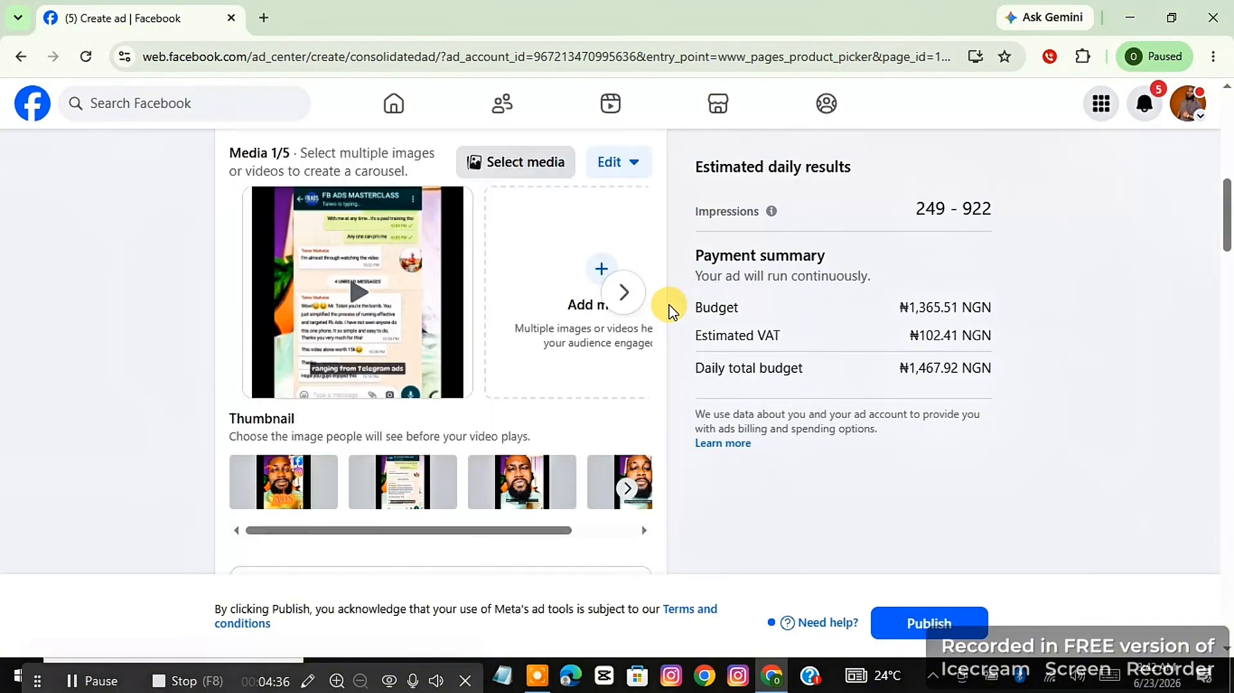
scroll(669, 308, "down", 3)
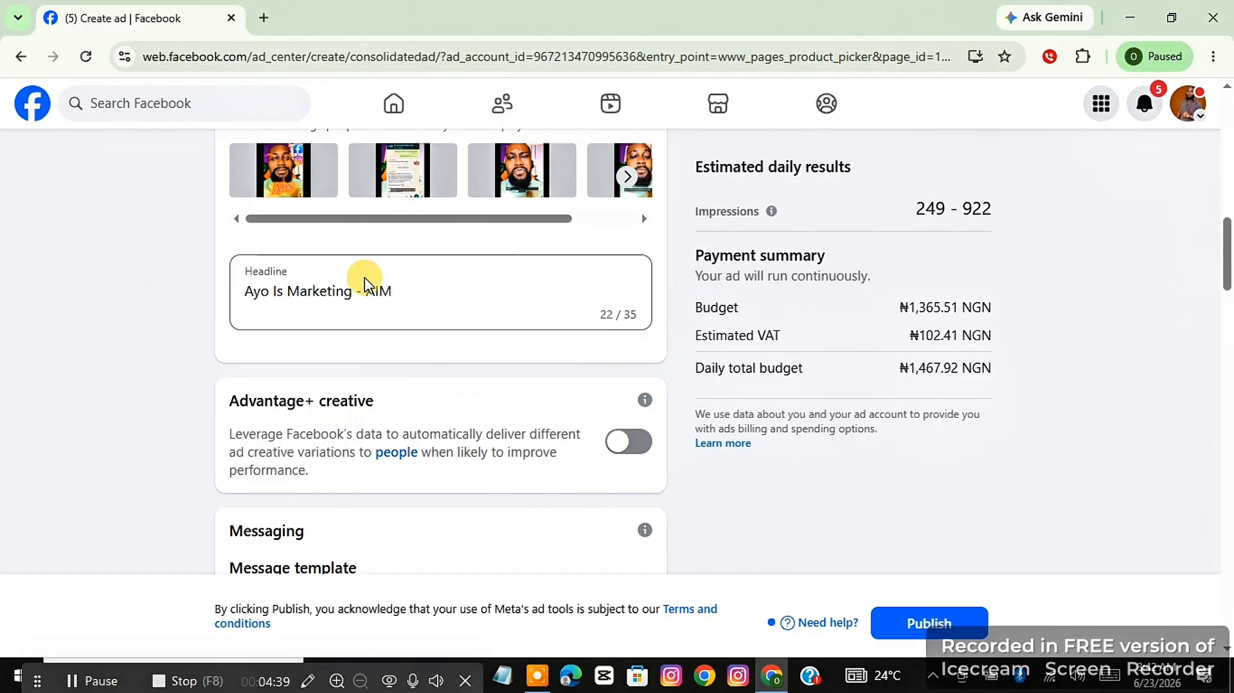
left_click(400, 294)
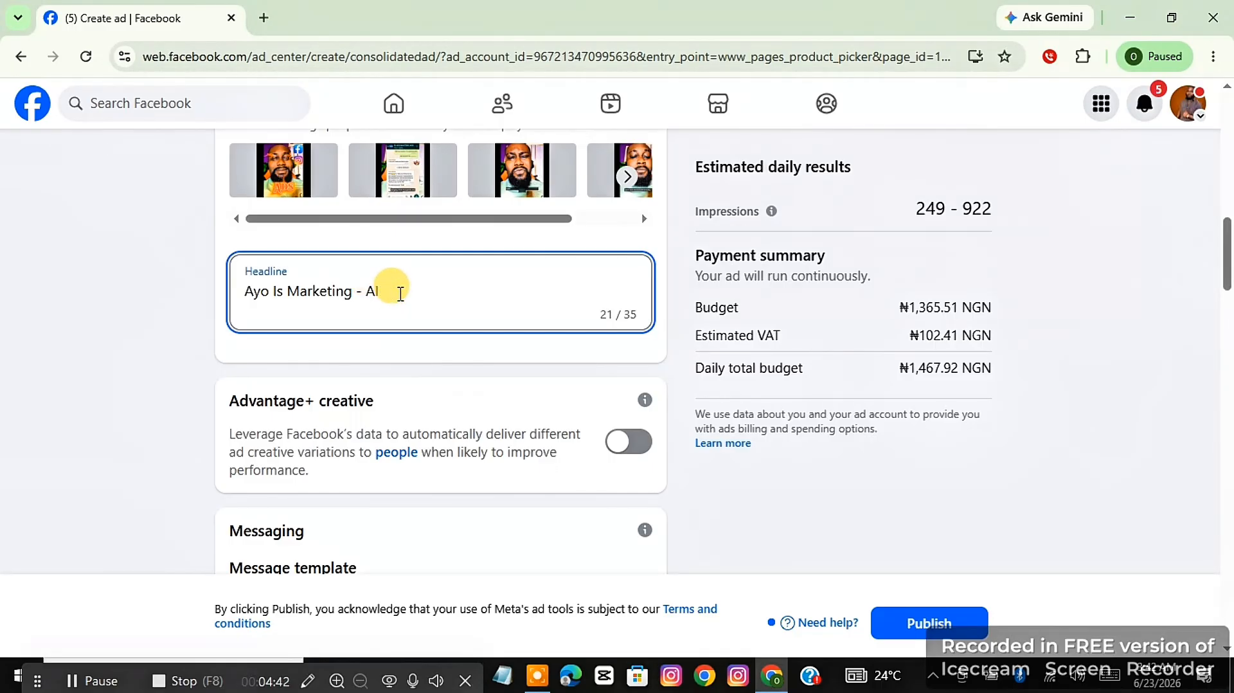
key("BackSpace")
key("BackSpace")
key("BackSpace")
key("BackSpace")
key("BackSpace")
key("BackSpace")
key("BackSpace")
key("BackSpace")
key("BackSpace")
key("BackSpace")
key("BackSpace")
key("BackSpace")
key("BackSpace")
key("BackSpace")
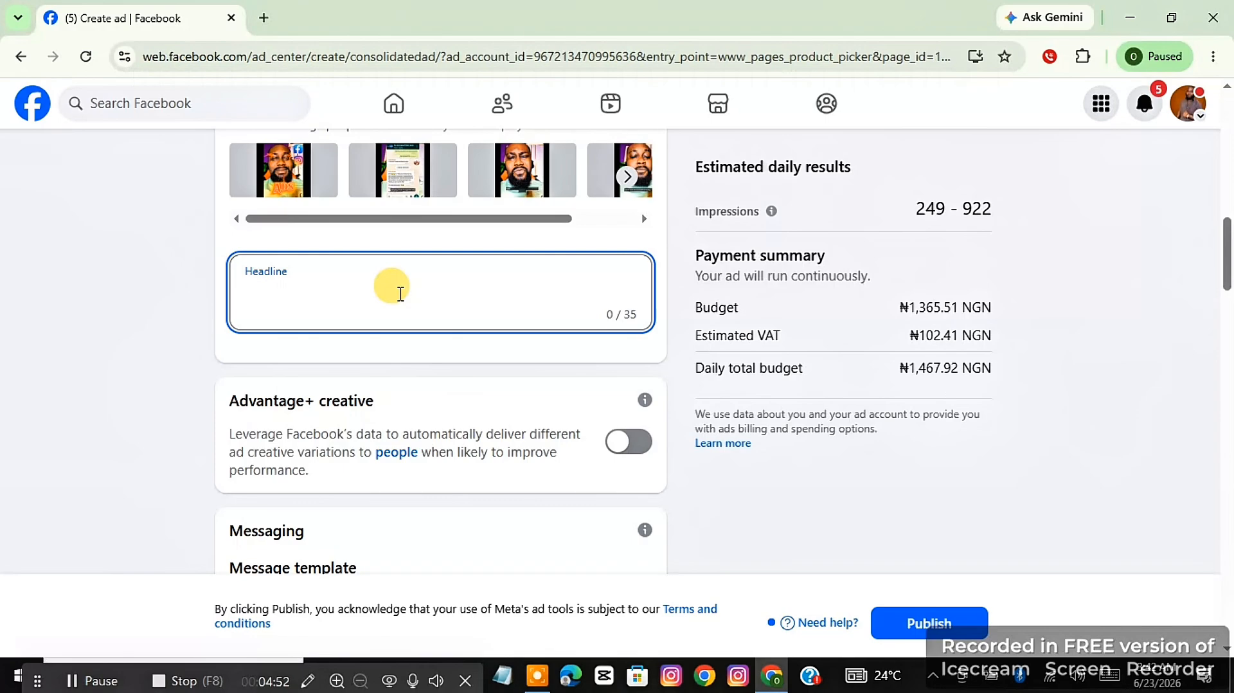
type("get massive customers and high sale")
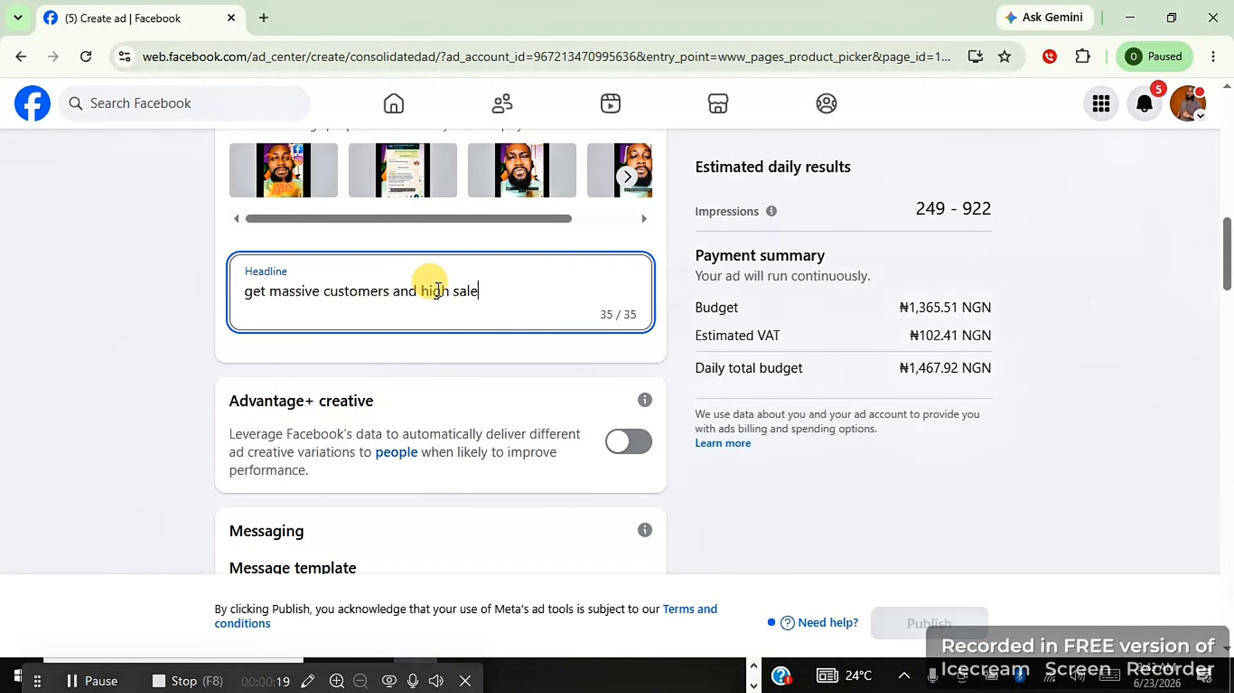
left_click(544, 355)
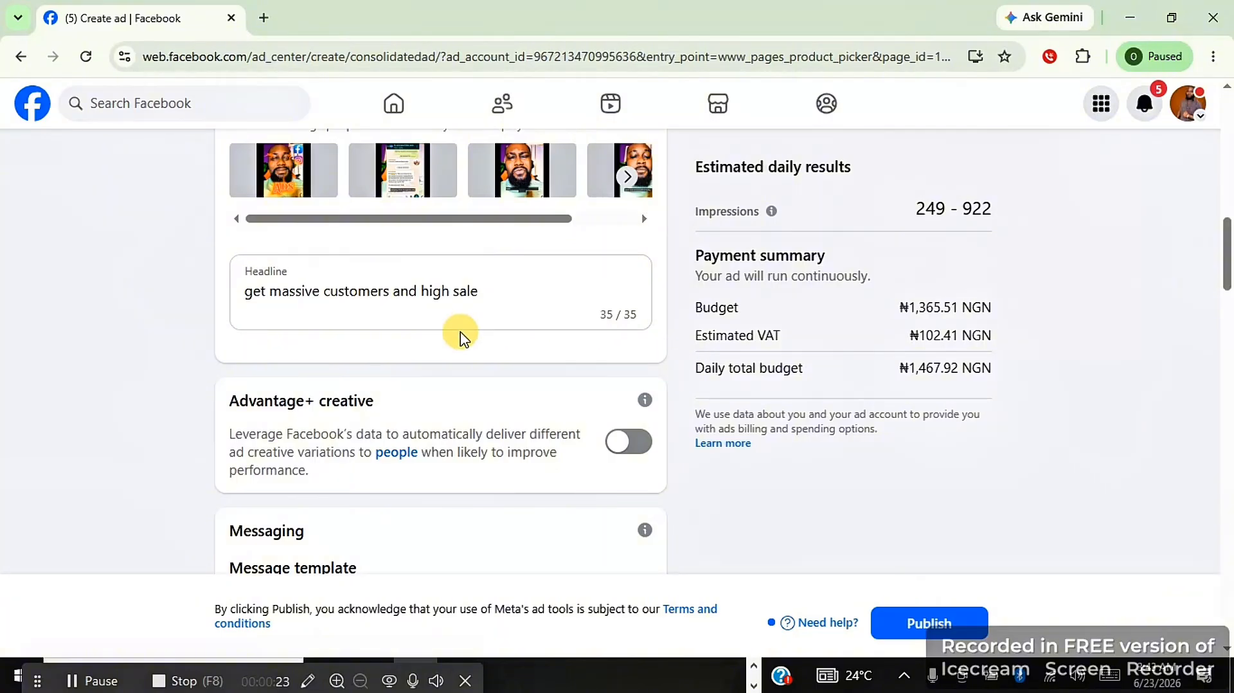
left_click(595, 316)
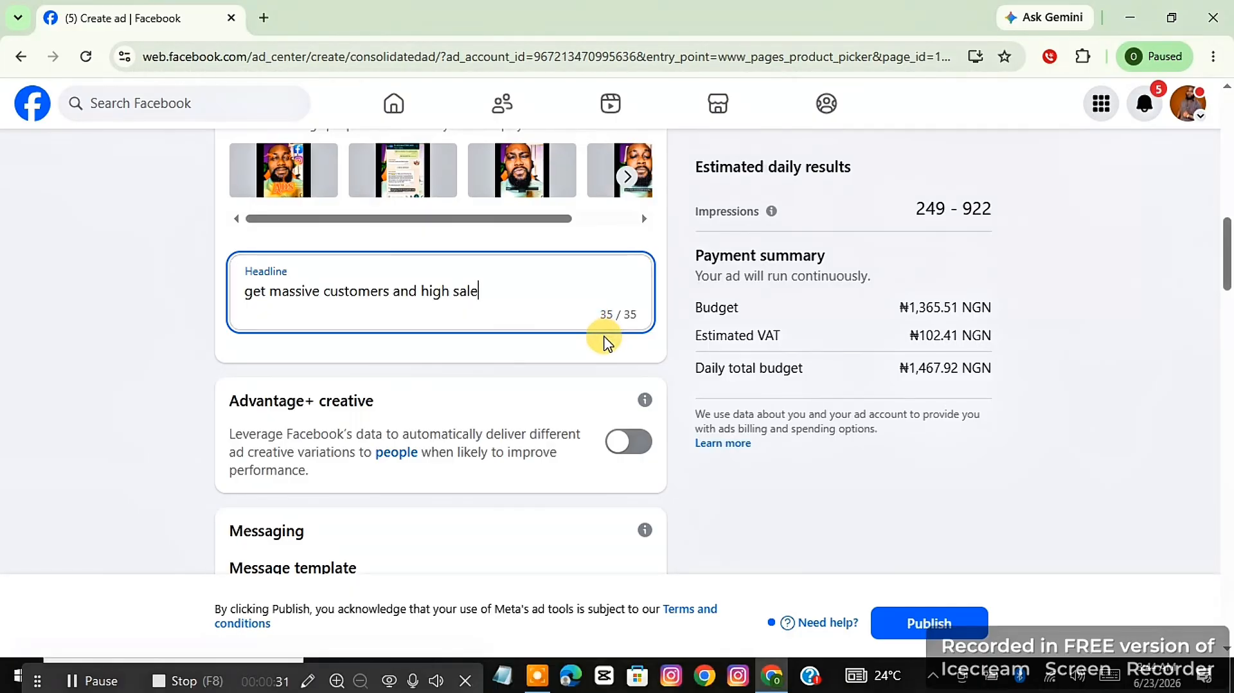
left_click(602, 339)
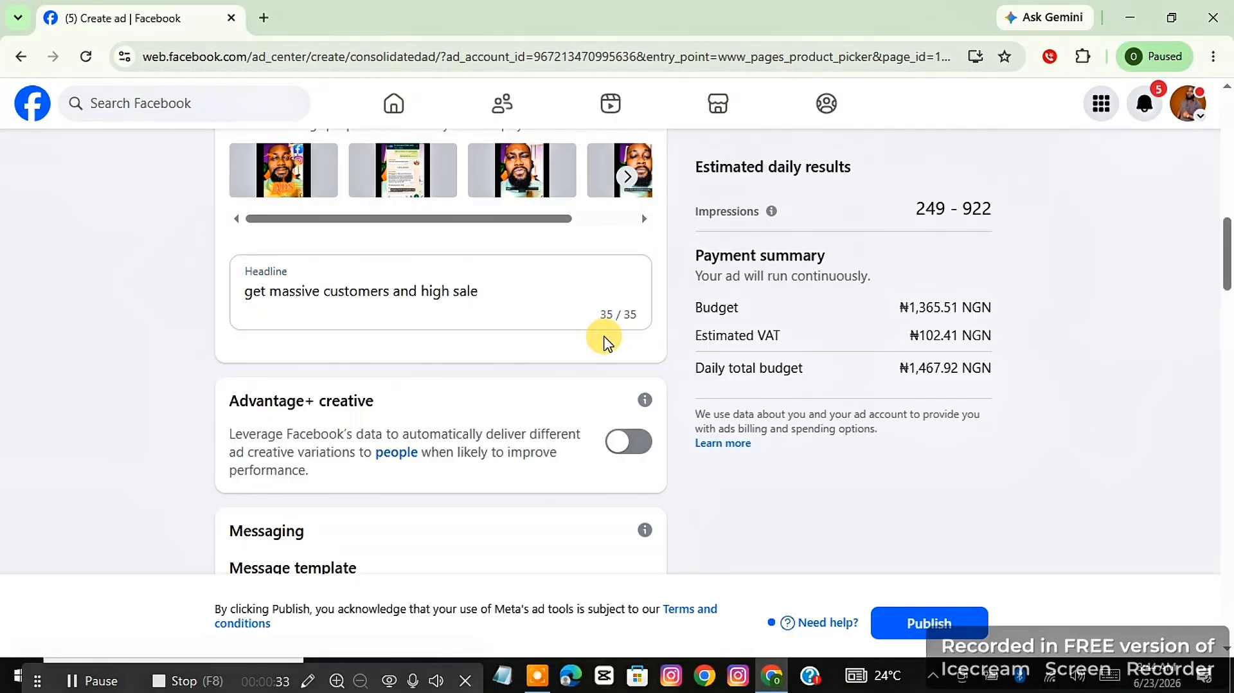
Add Messenger as a manual message destination for the ad alongside WhatsApp.
scroll(604, 342, "down", 3)
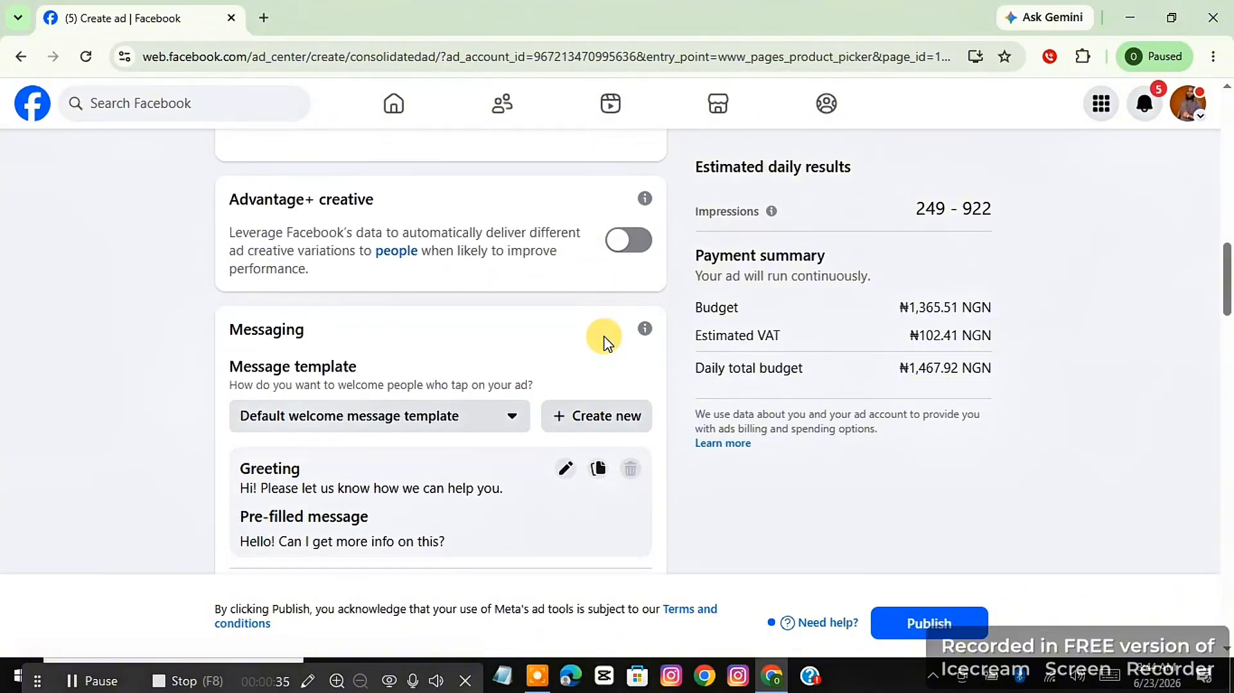
scroll(604, 342, "down", 3)
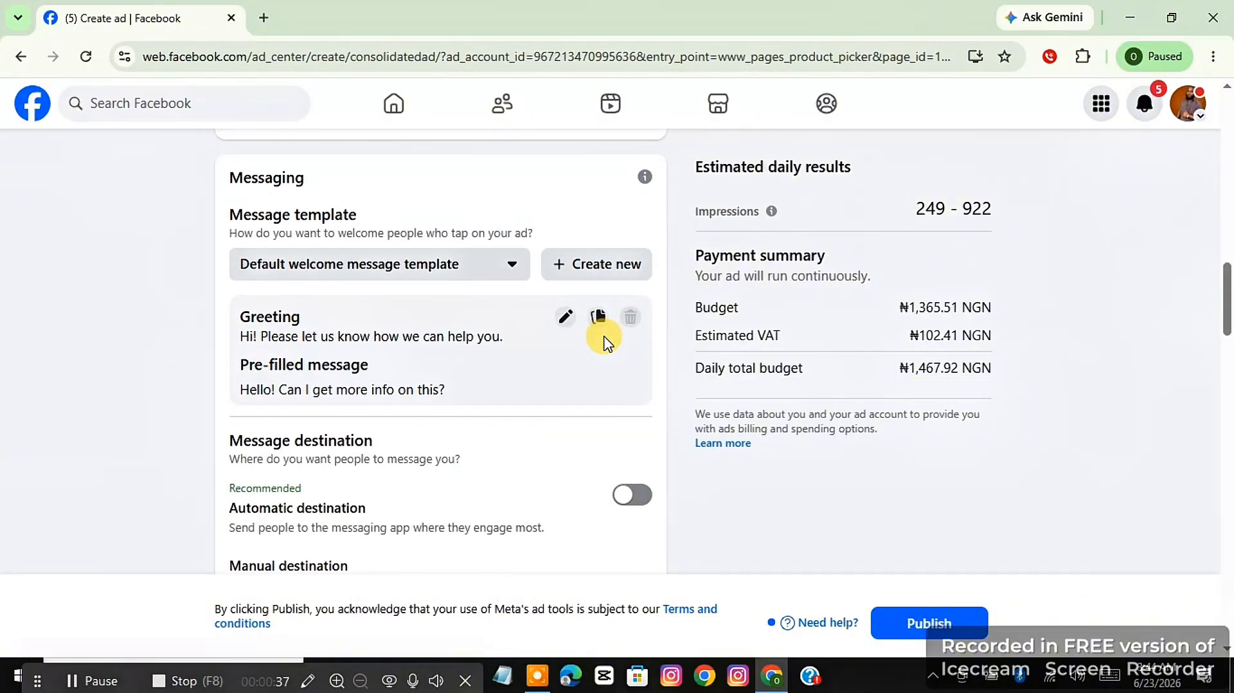
scroll(604, 342, "down", 1)
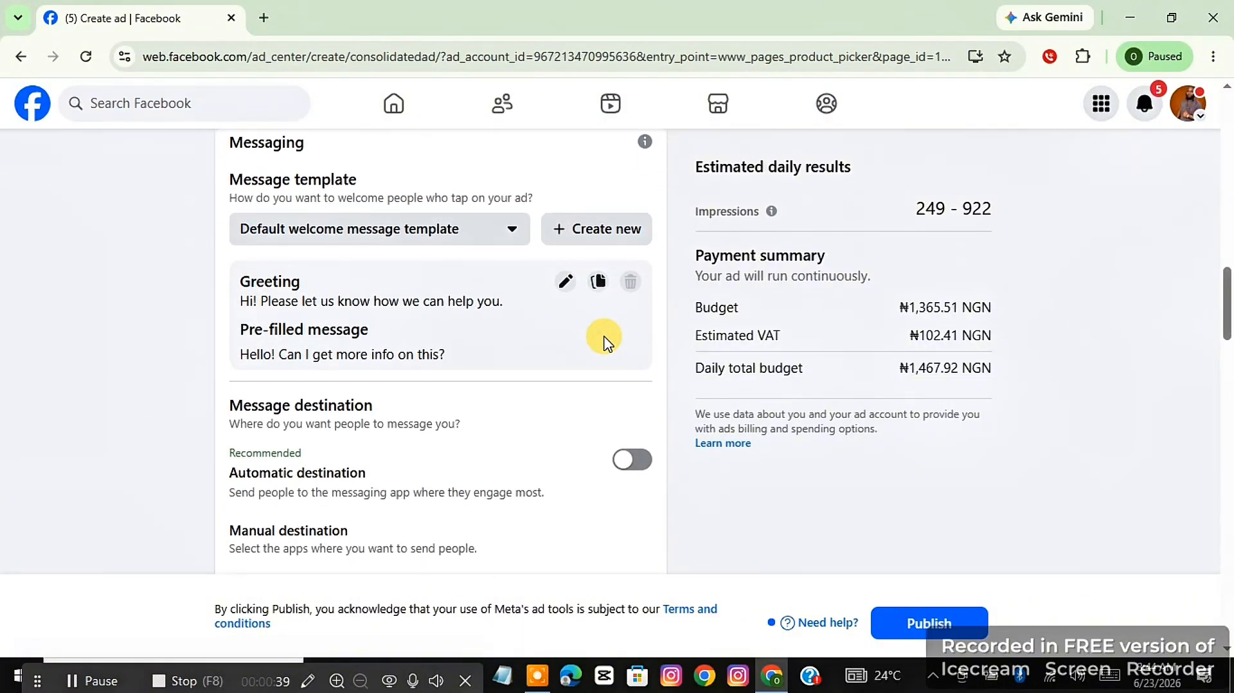
scroll(604, 342, "down", 3)
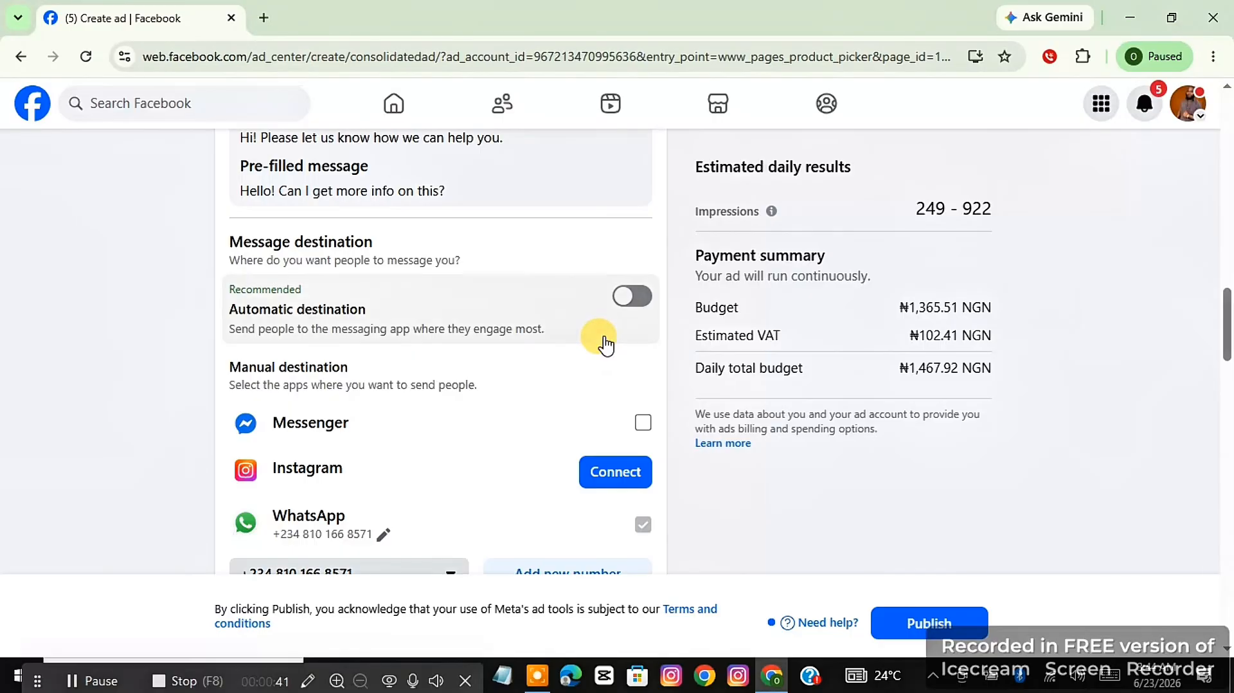
scroll(539, 293, "down", 3)
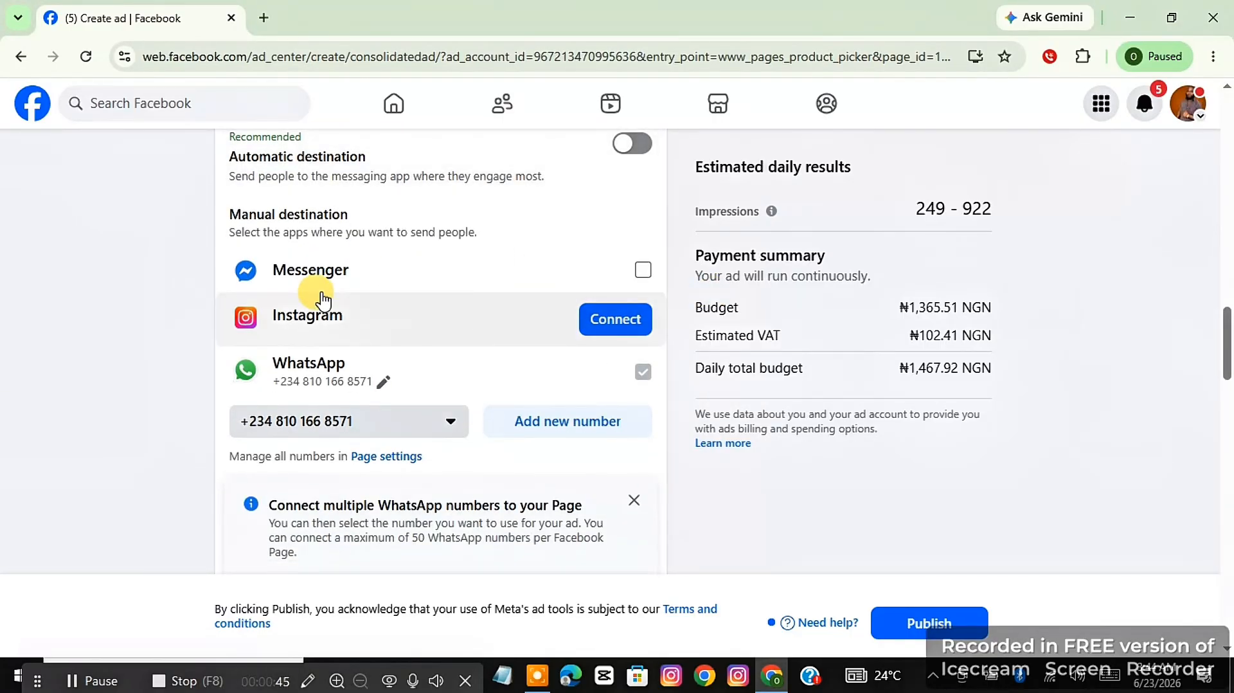
left_click(643, 269)
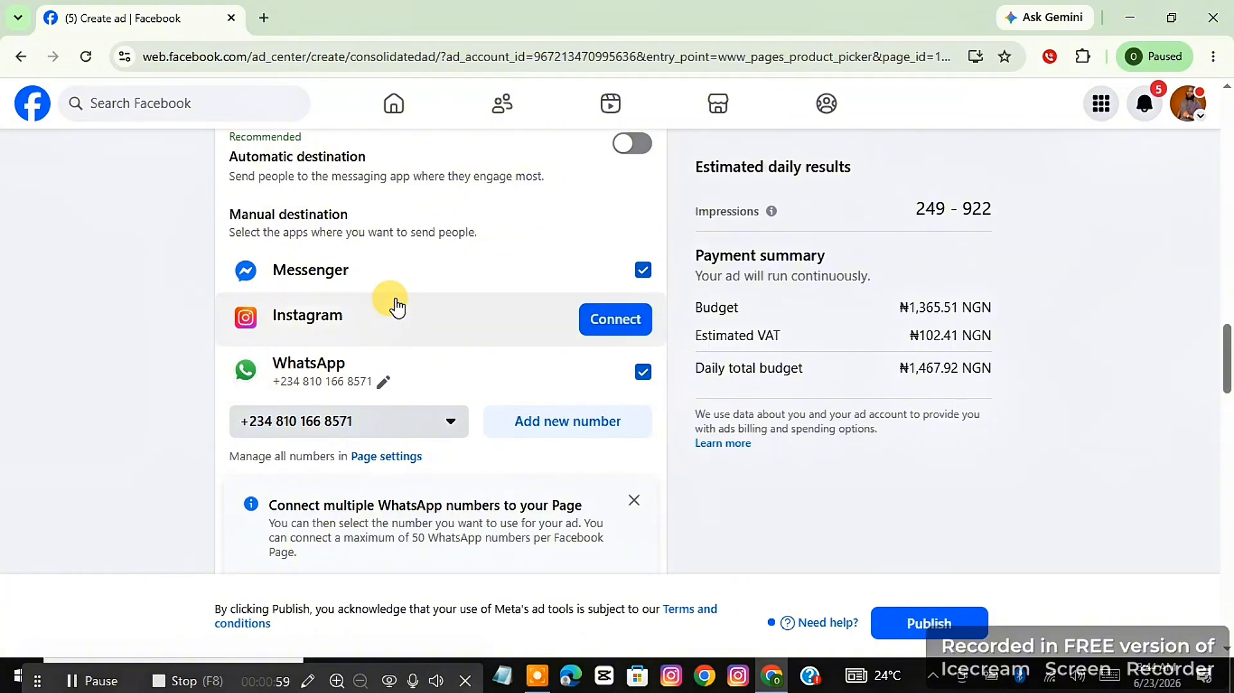
Start creating a new custom audience for the ad.
scroll(473, 358, "down", 1)
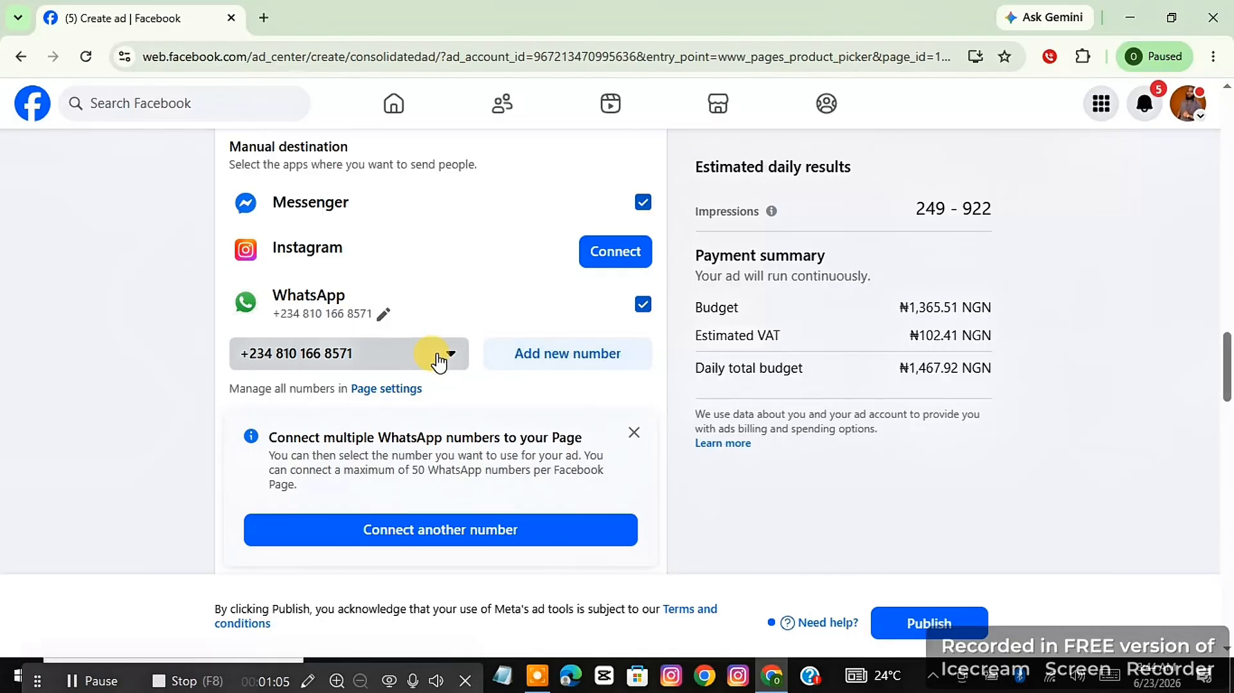
scroll(439, 362, "down", 3)
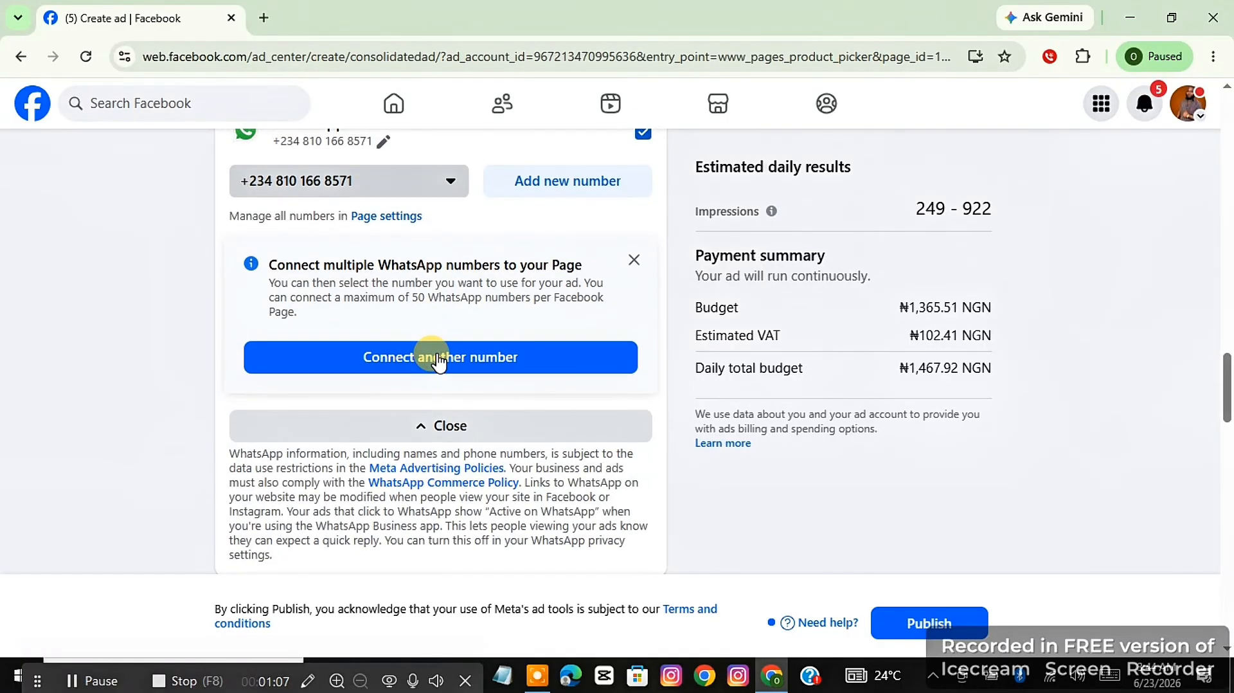
scroll(439, 362, "down", 5)
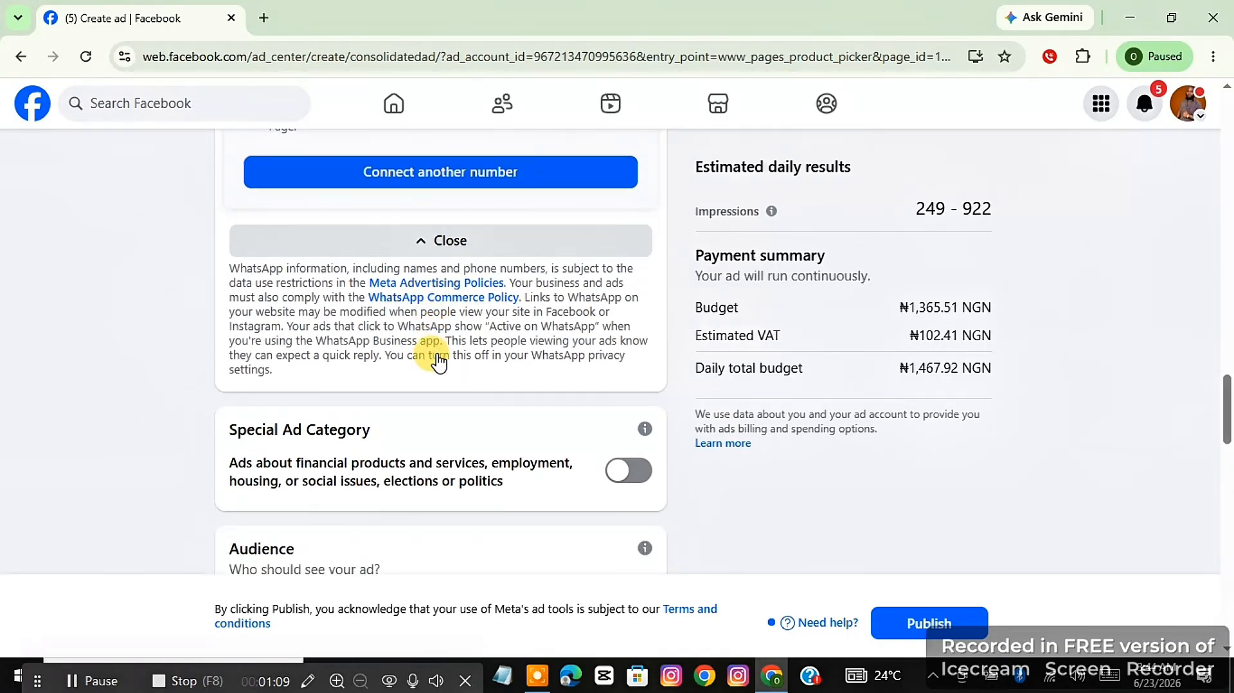
scroll(439, 362, "down", 3)
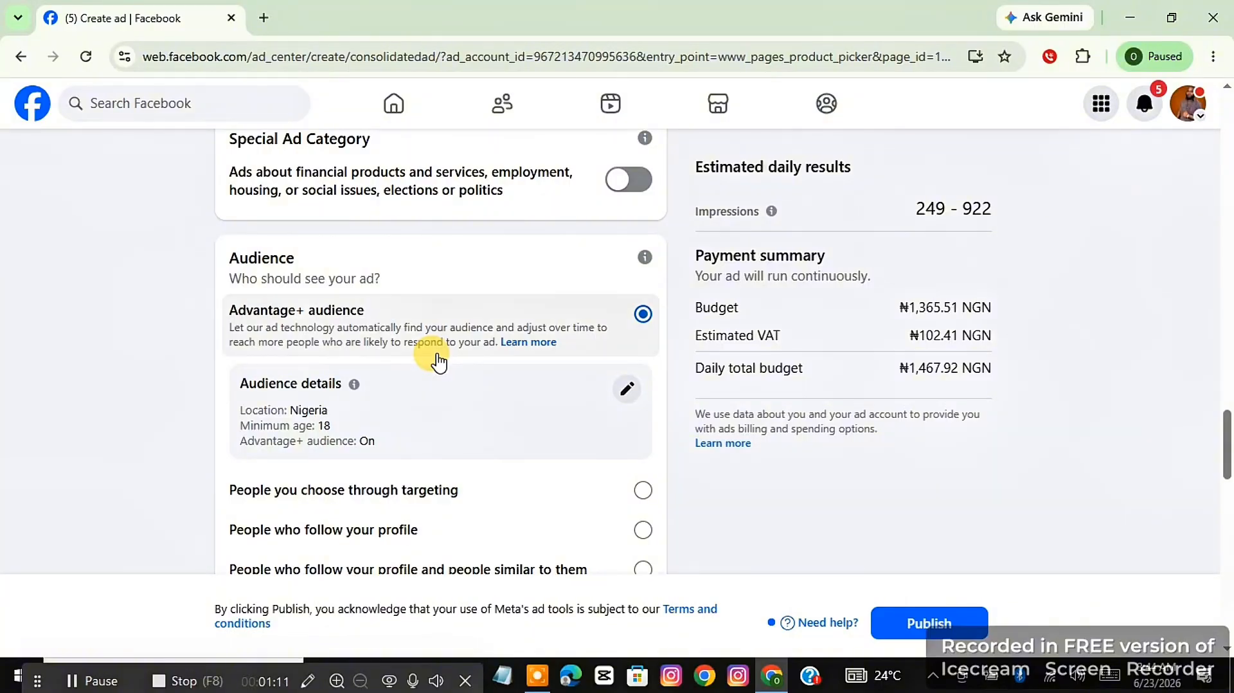
scroll(439, 361, "down", 1)
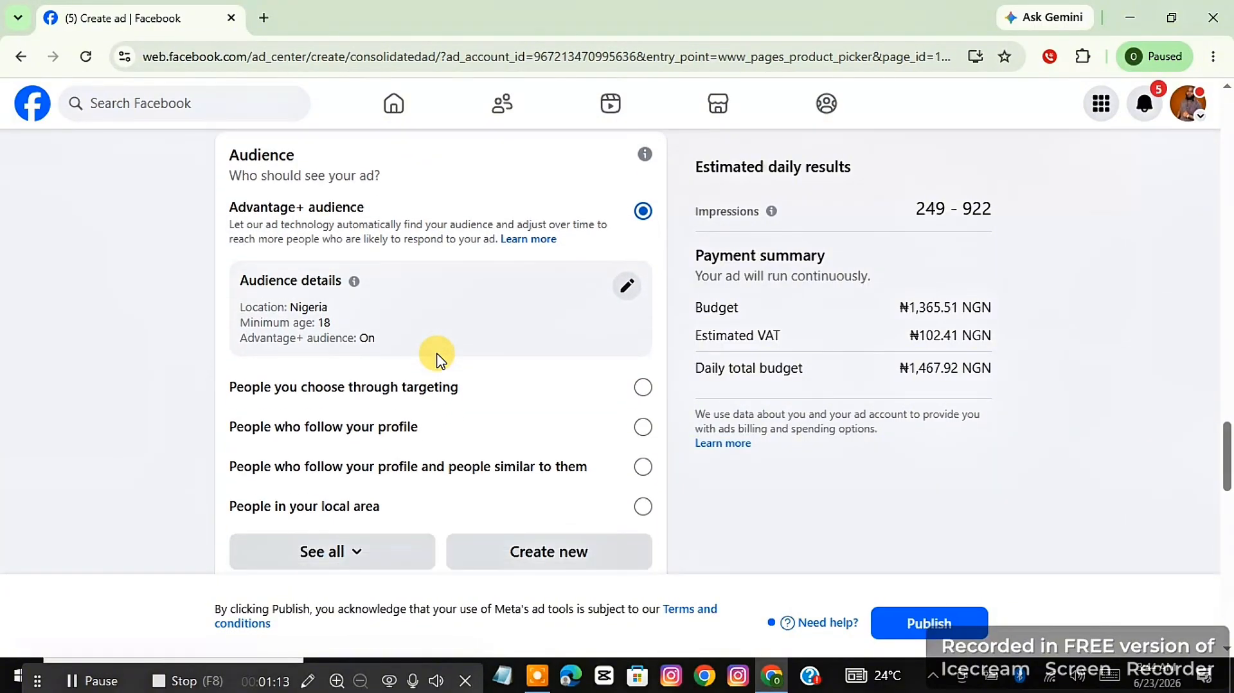
scroll(436, 358, "down", 2)
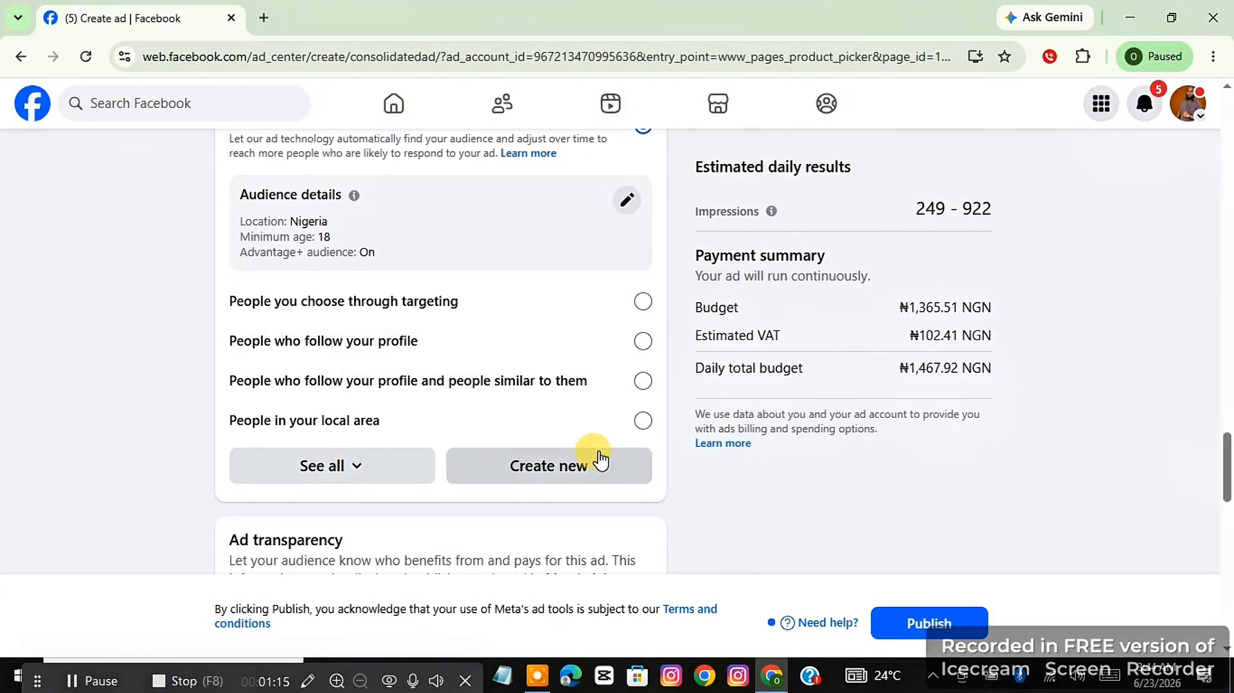
left_click(599, 473)
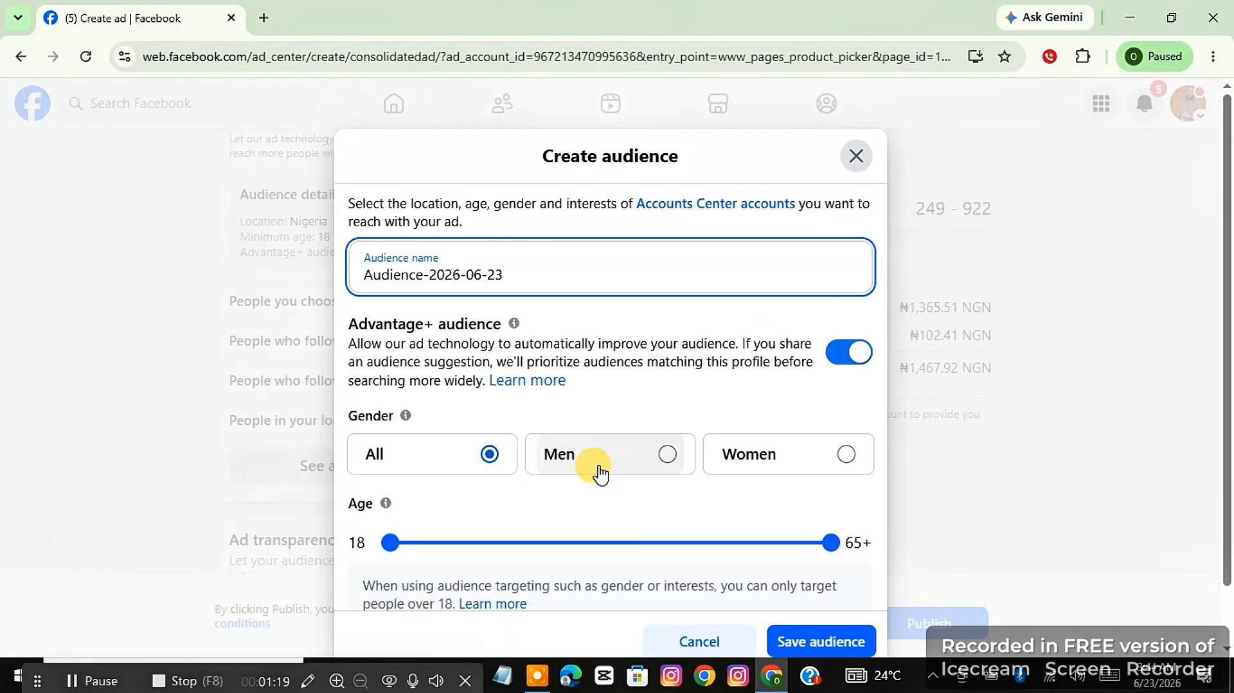
Set the new audience's gender to All and its minimum age to 30.
scroll(511, 277, "down", 1)
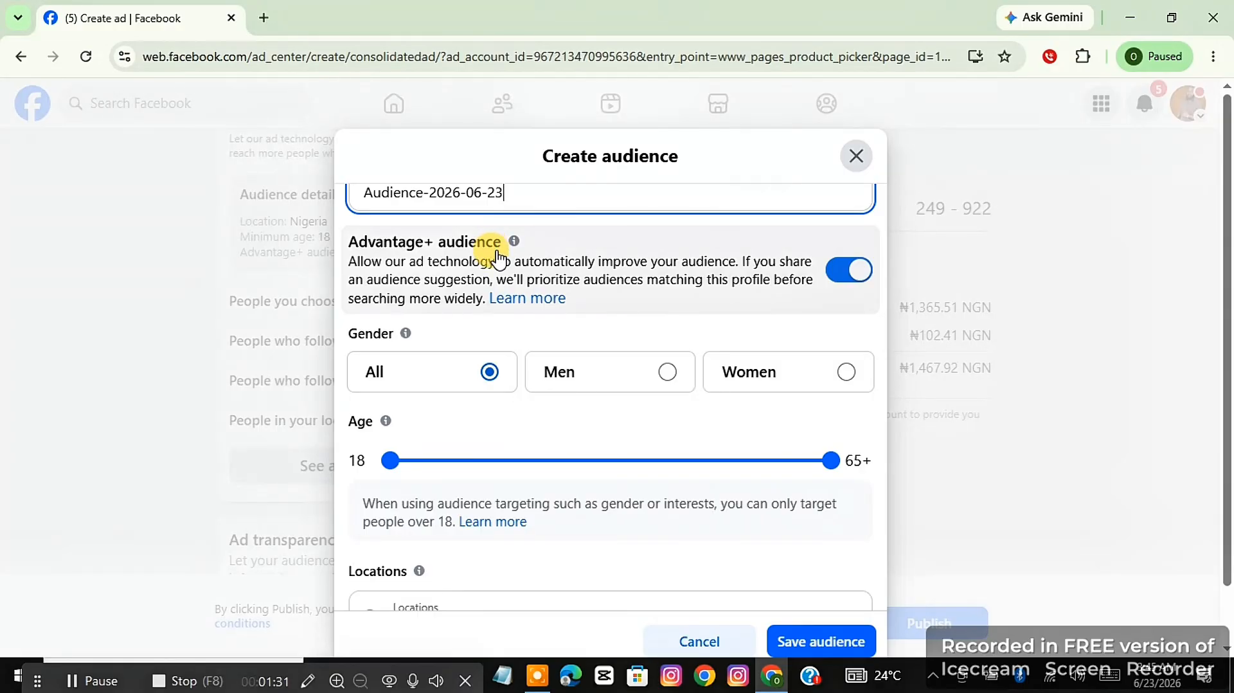
scroll(498, 257, "down", 2)
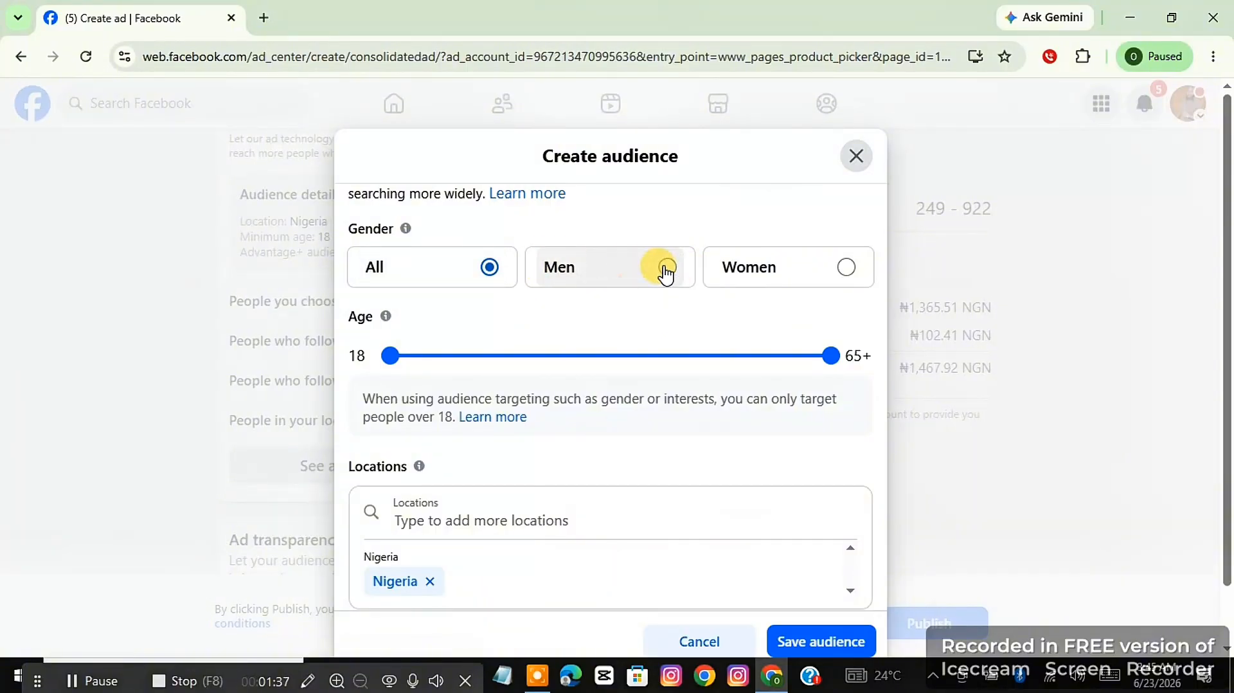
left_click(749, 265)
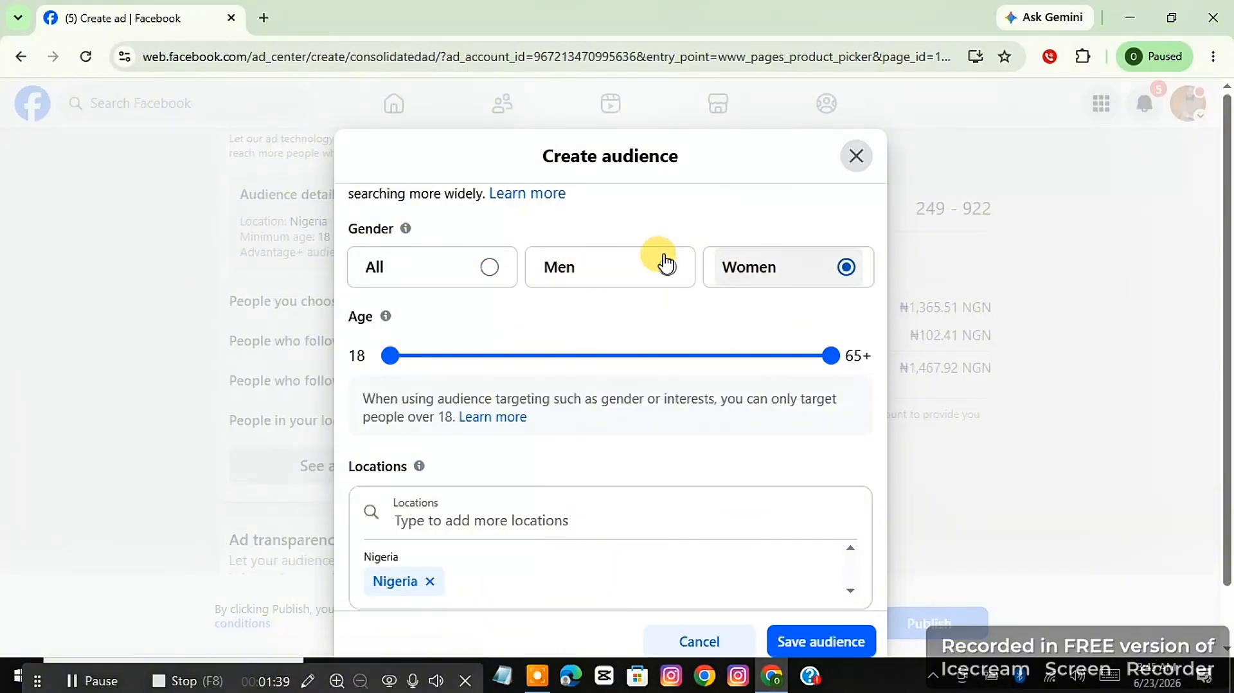
left_click(455, 266)
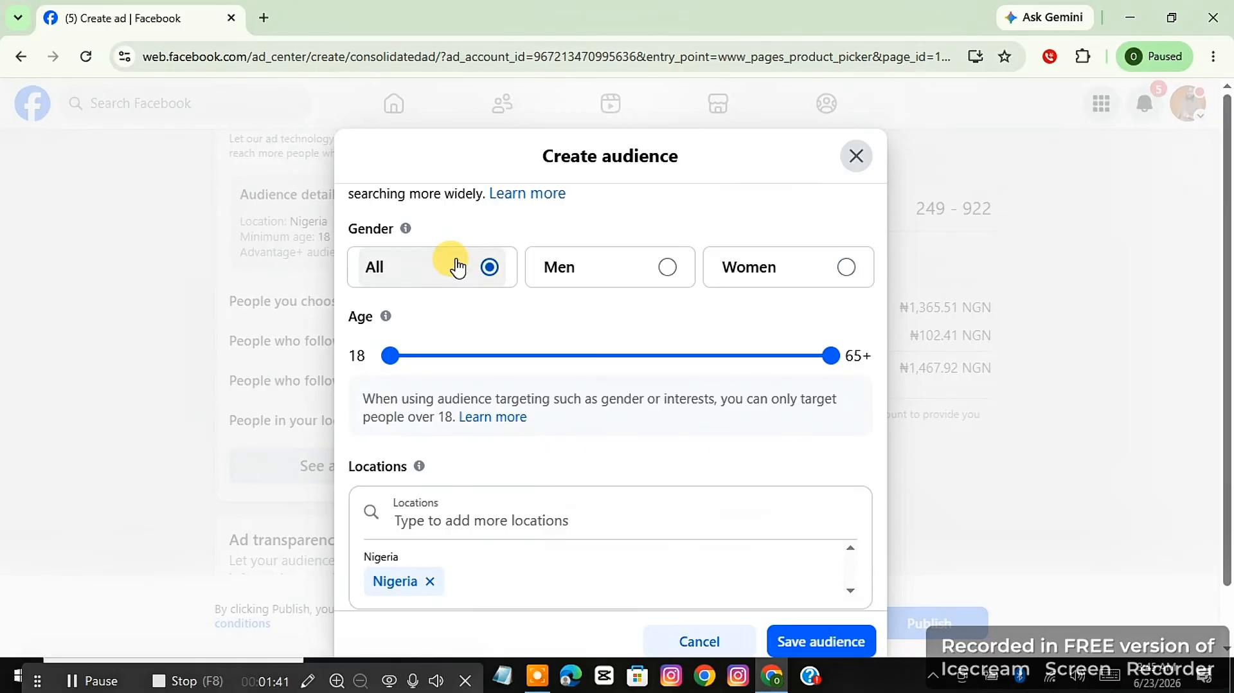
scroll(532, 268, "down", 2)
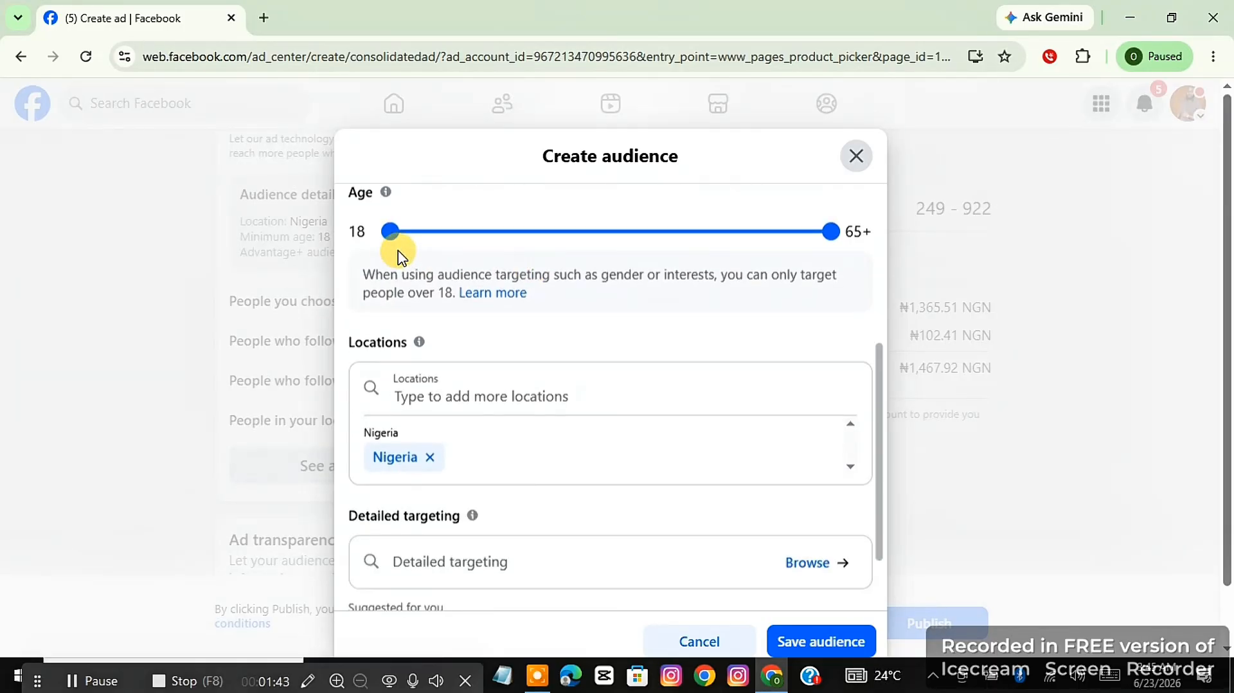
left_click_drag(395, 247, 447, 245)
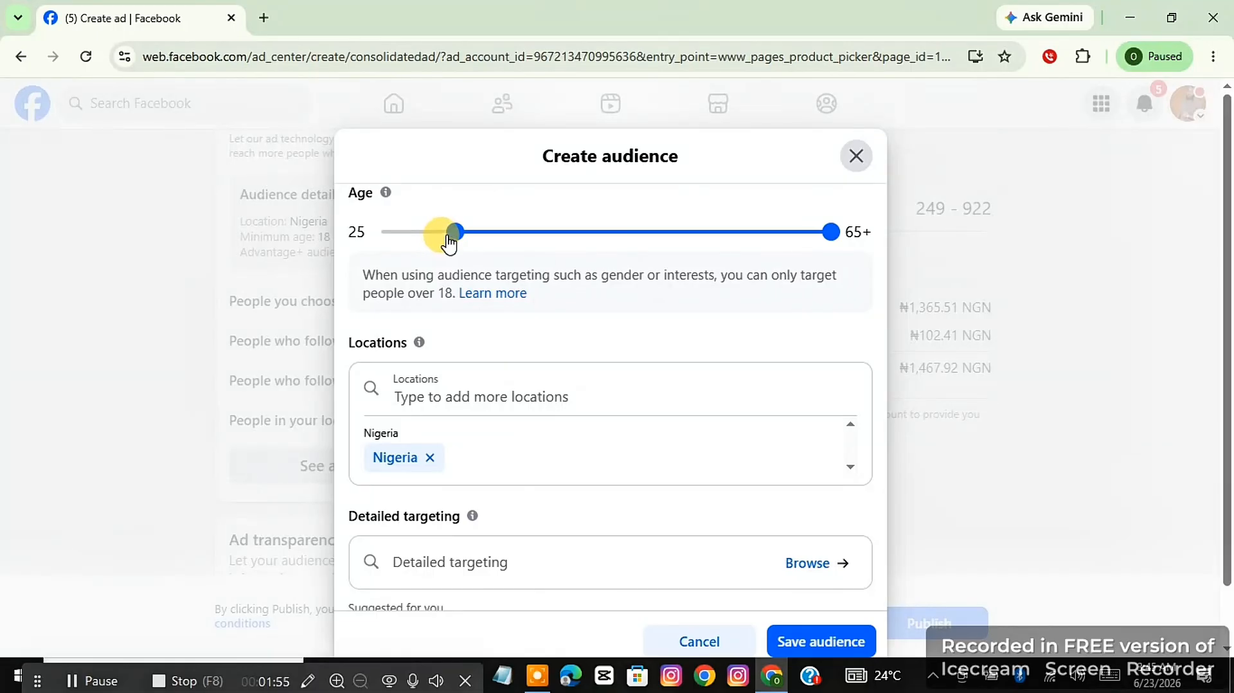
left_click_drag(459, 243, 499, 245)
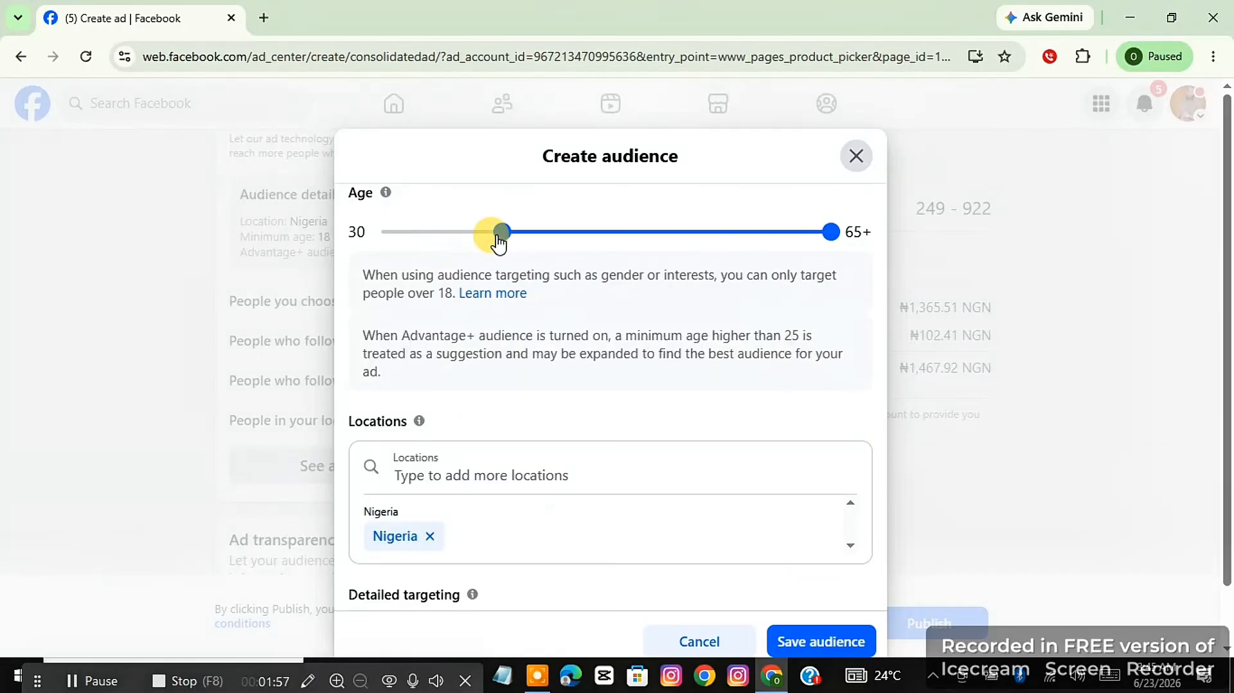
Add the country United States to the new audience's locations.
scroll(433, 253, "down", 3)
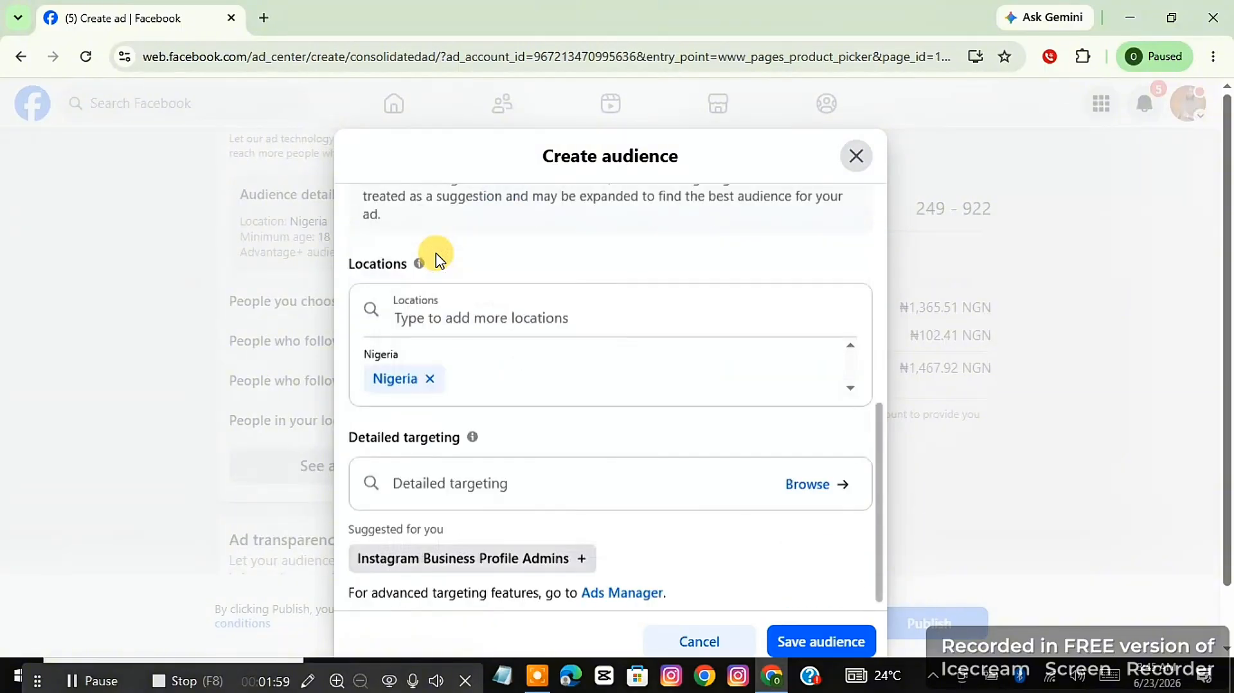
left_click(482, 284)
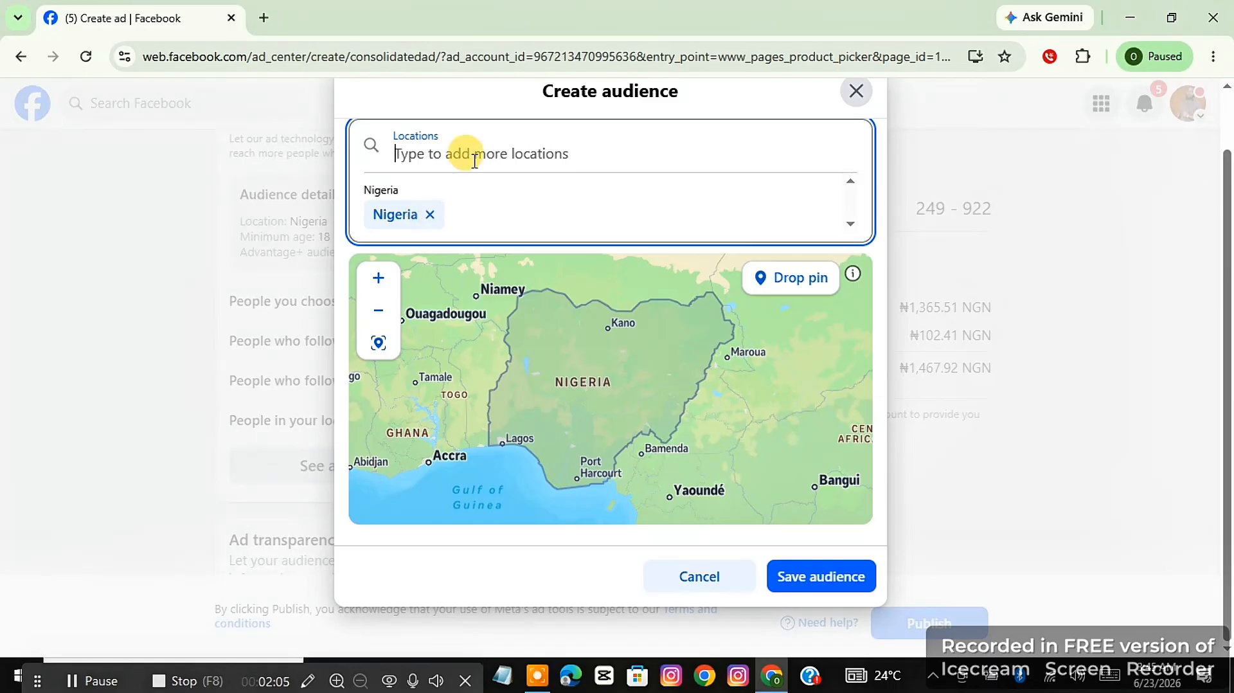
type("united st")
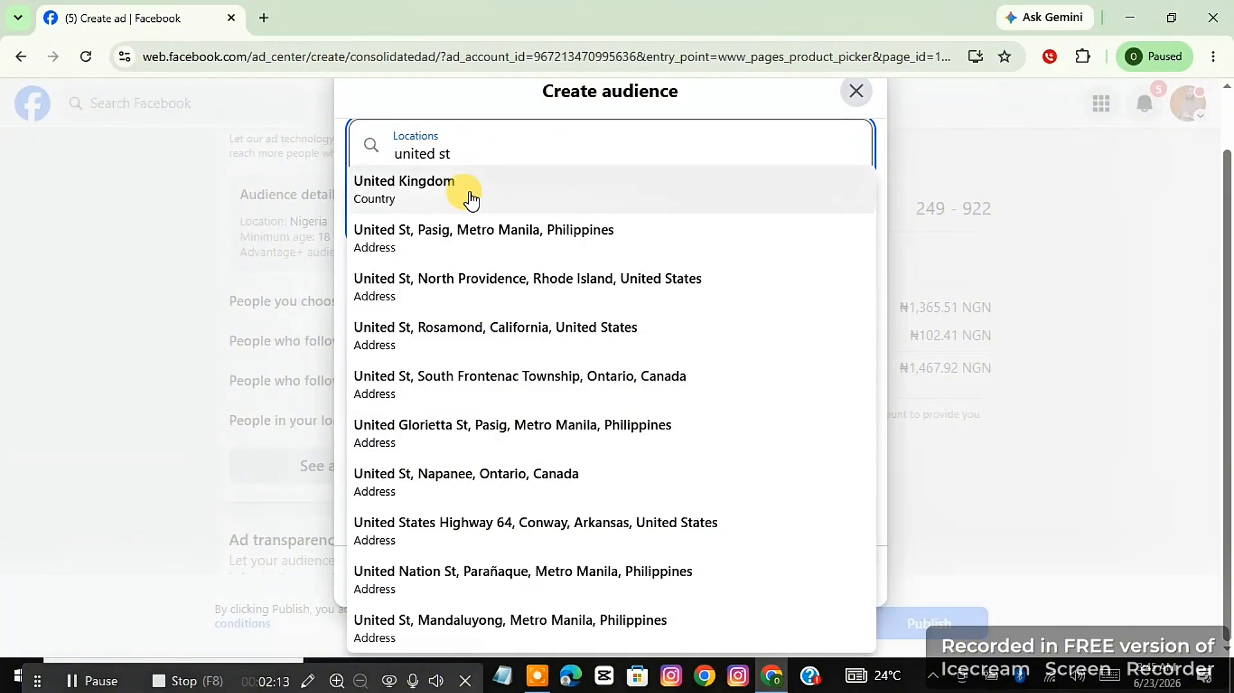
type("ate")
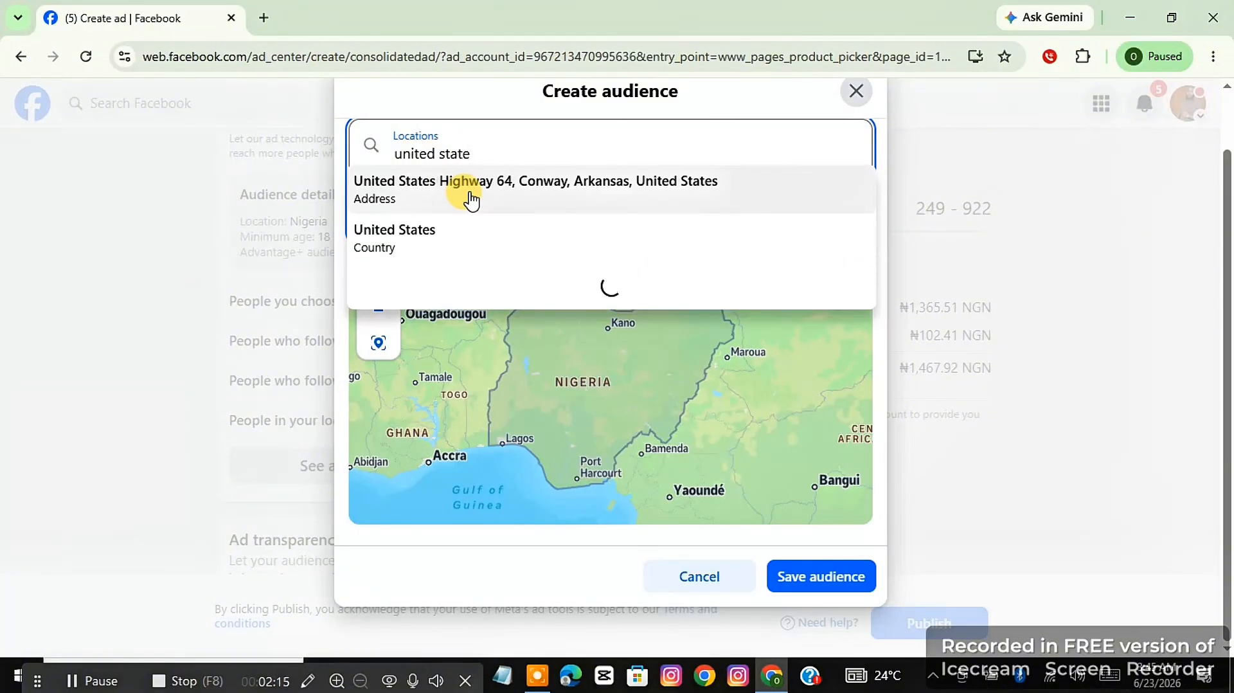
left_click(461, 235)
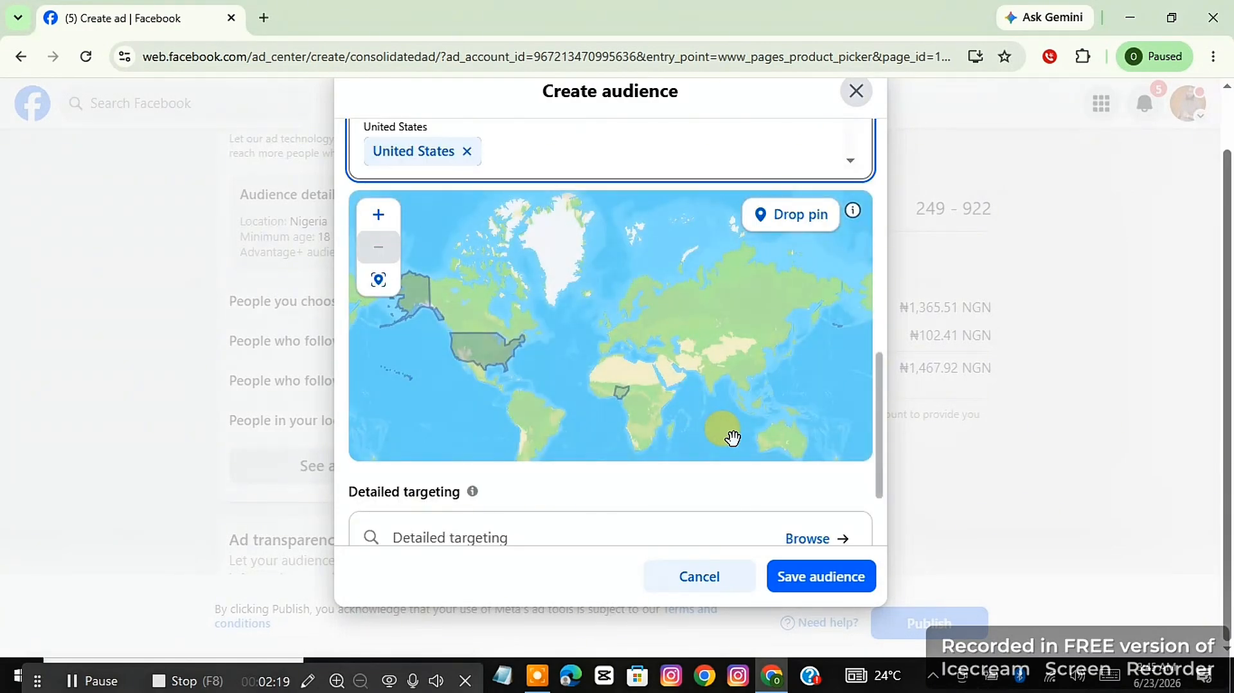
Search the new audience's detailed targeting interests for "women clothing".
scroll(773, 482, "down", 1)
left_click(468, 509)
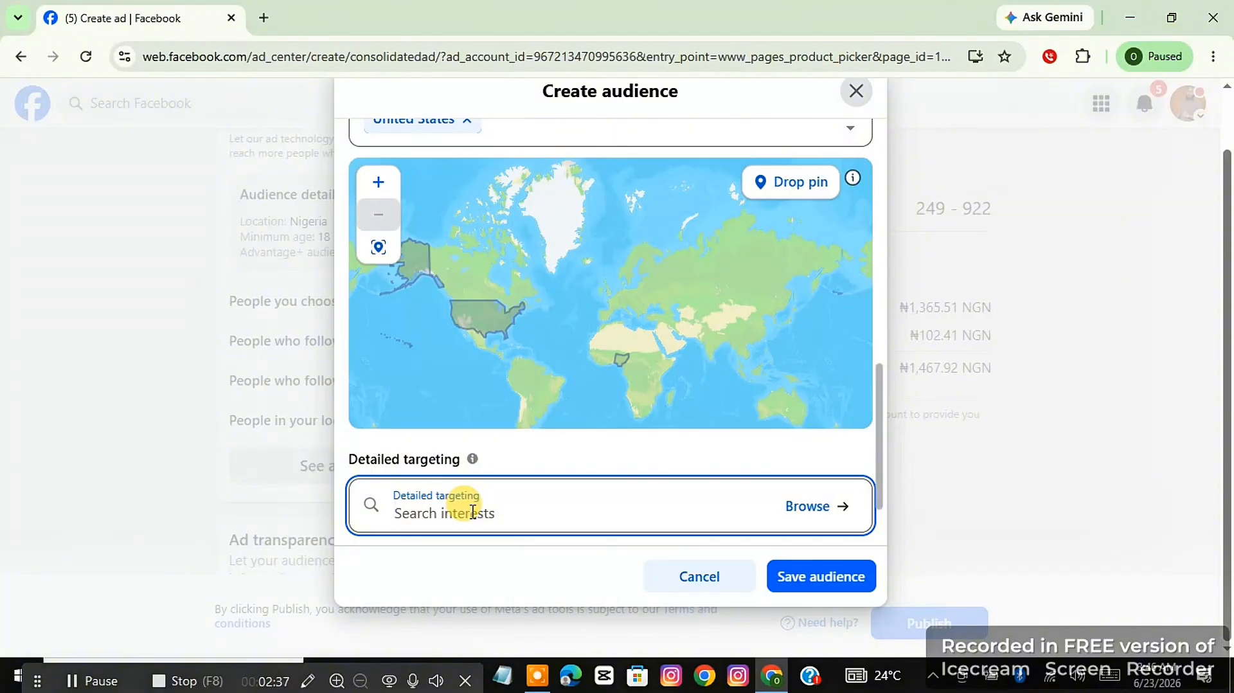
type("wom")
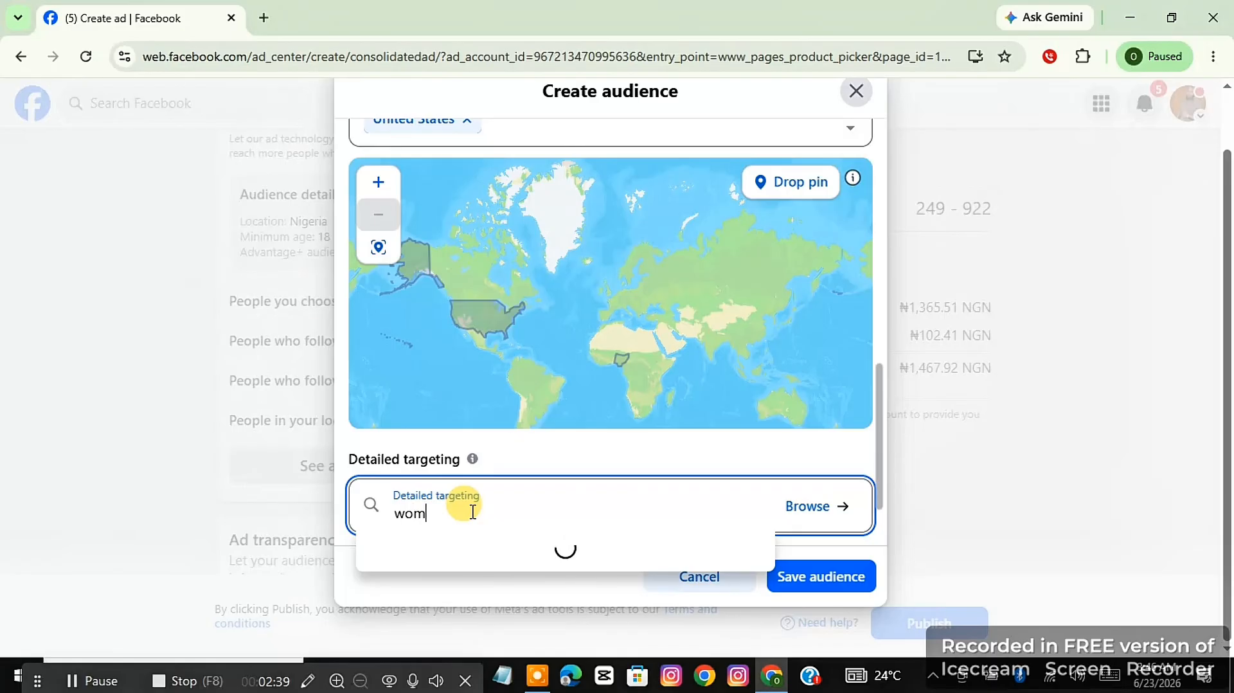
type("en ")
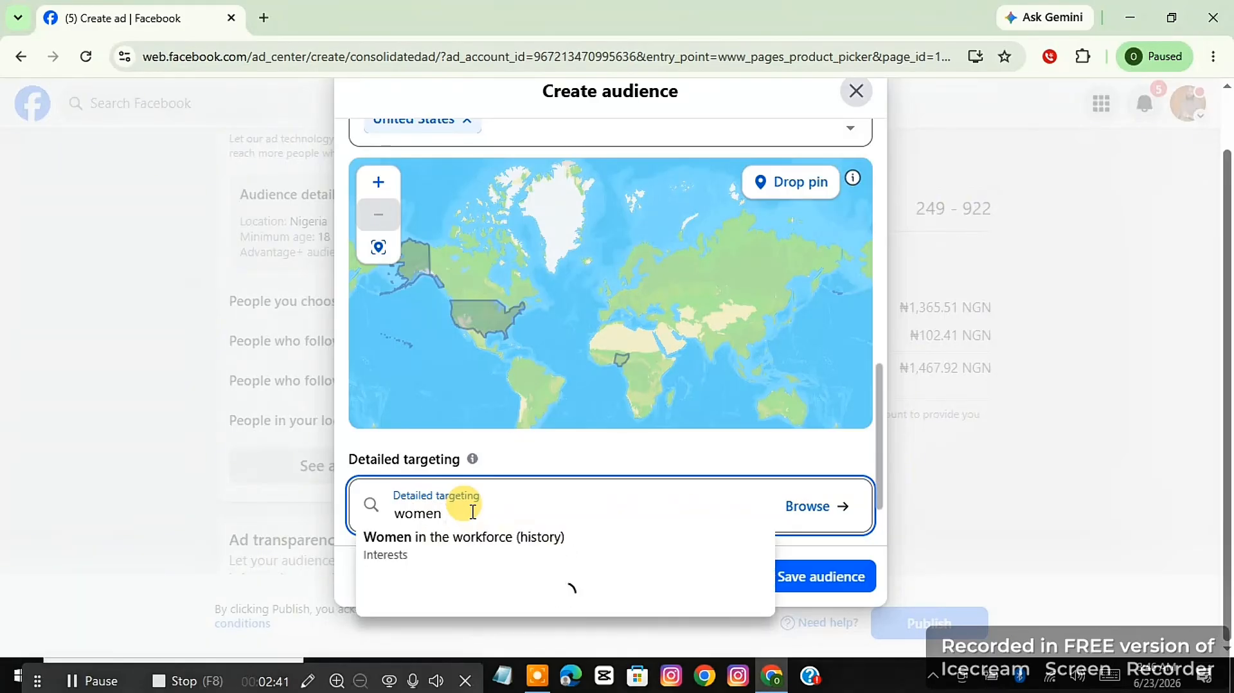
type("c")
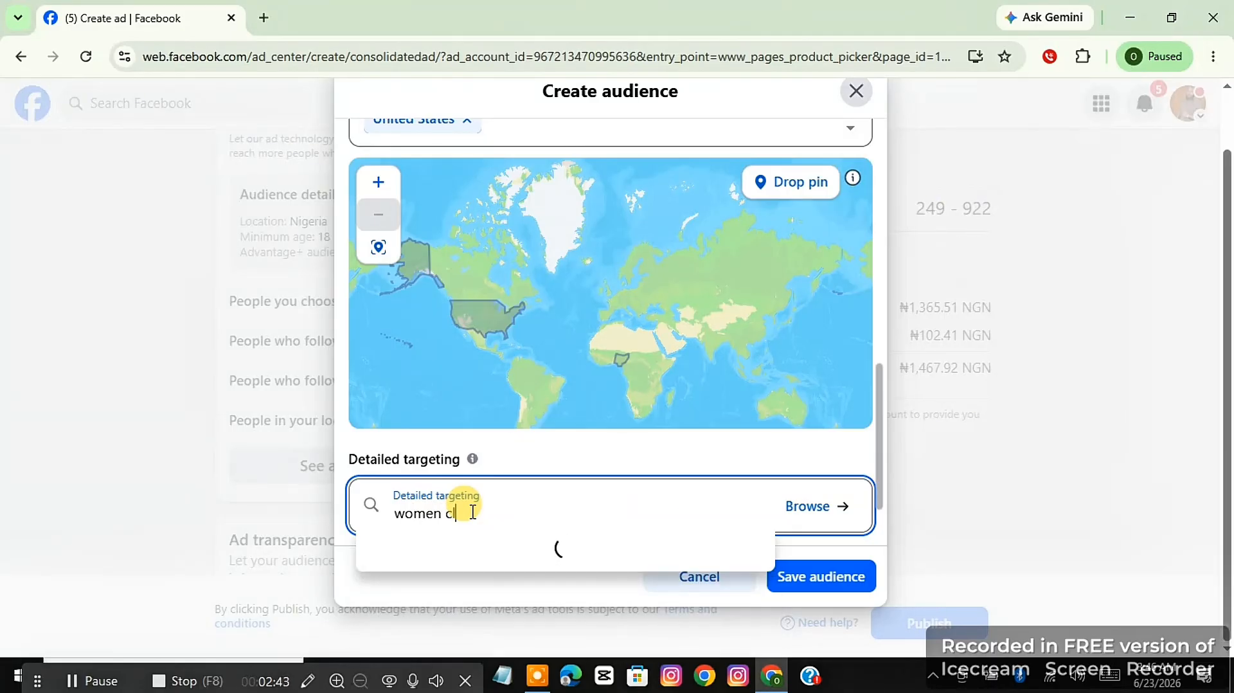
type("lothing")
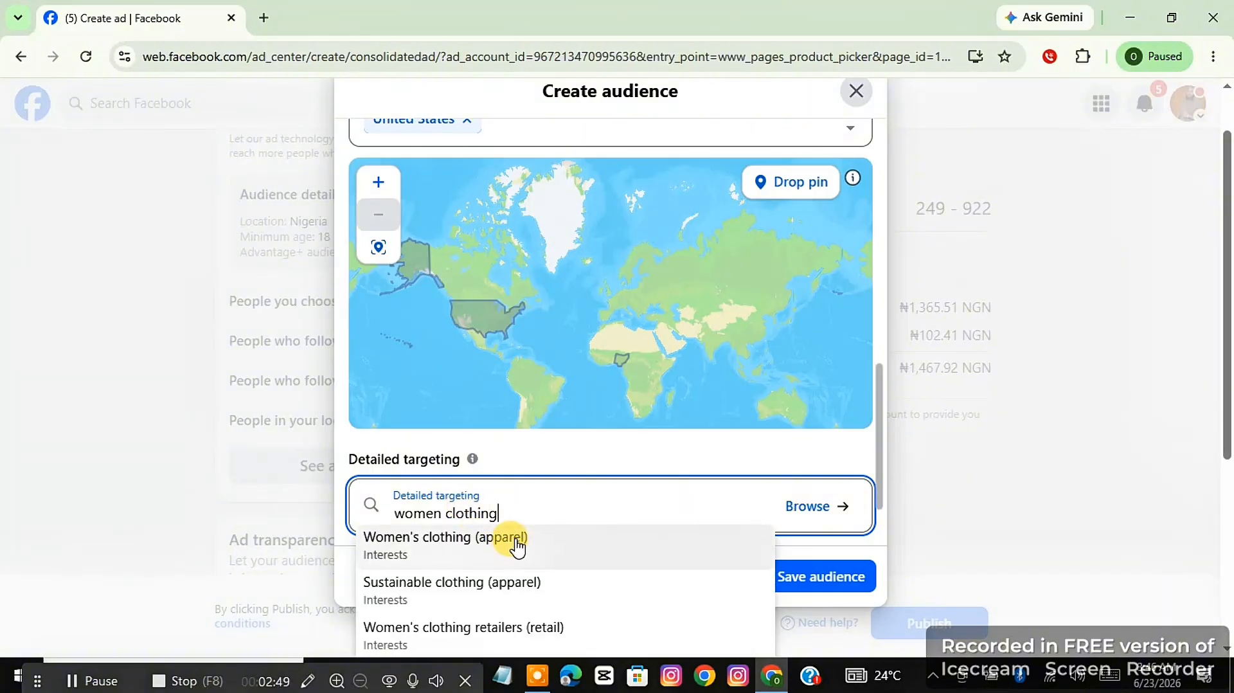
Add the suggested Instagram Business Profile Admins behavior to the detailed targeting, and discard the new audience.
left_click(635, 452)
scroll(635, 452, "down", 2)
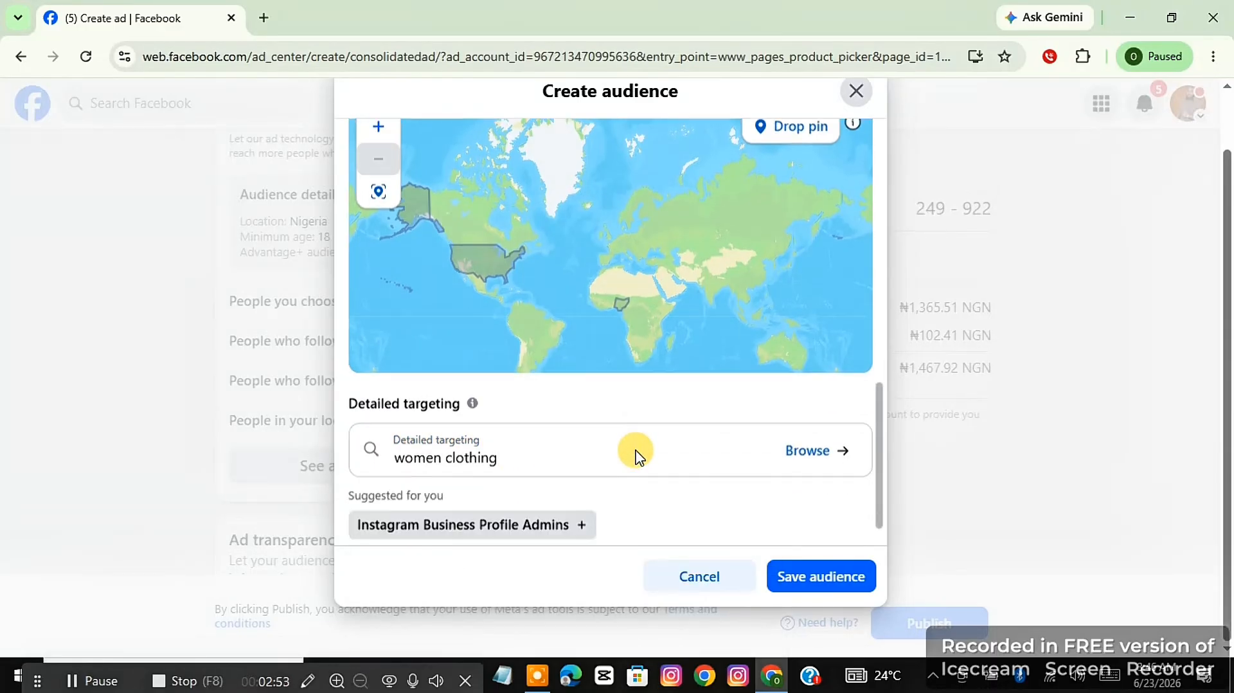
left_click(582, 475)
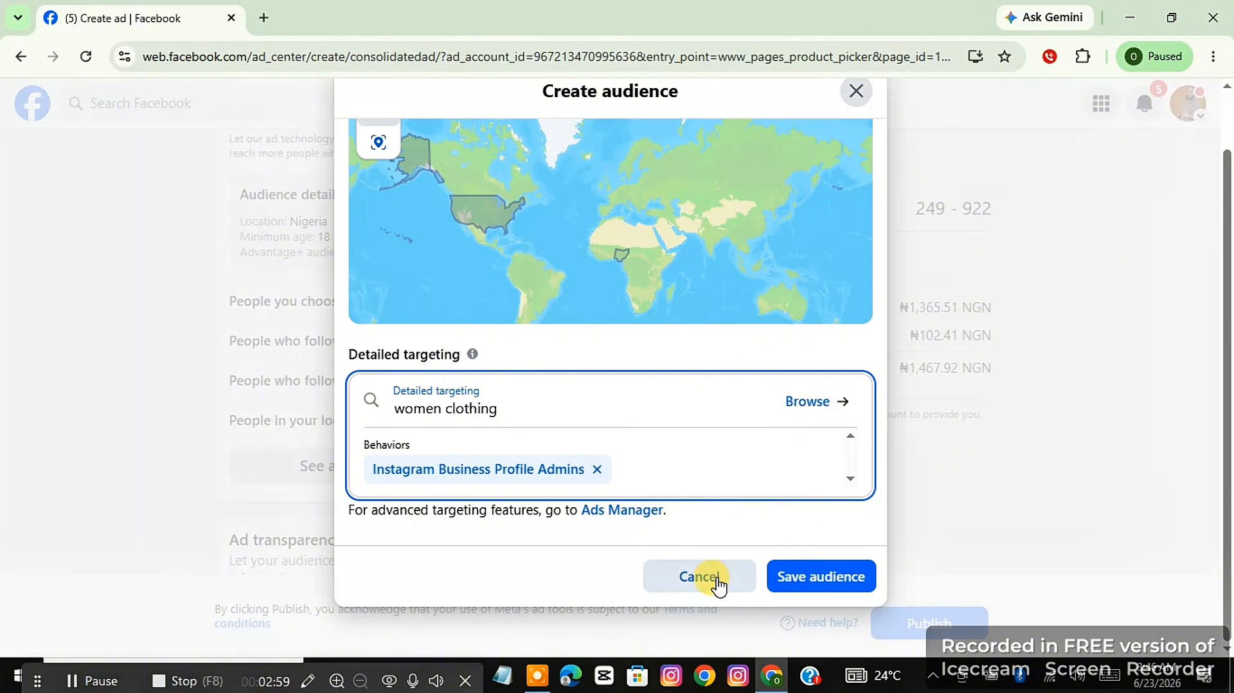
left_click(699, 576)
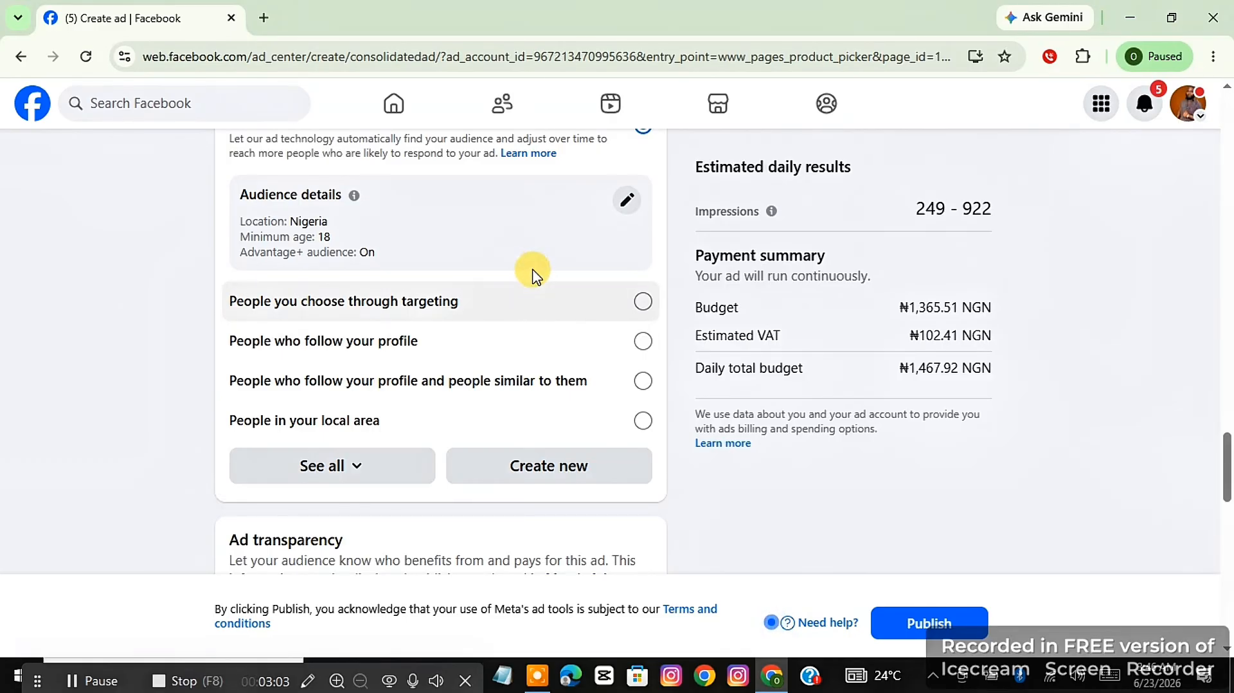
Review the ad transparency verification and the ad duration options.
scroll(527, 283, "down", 6)
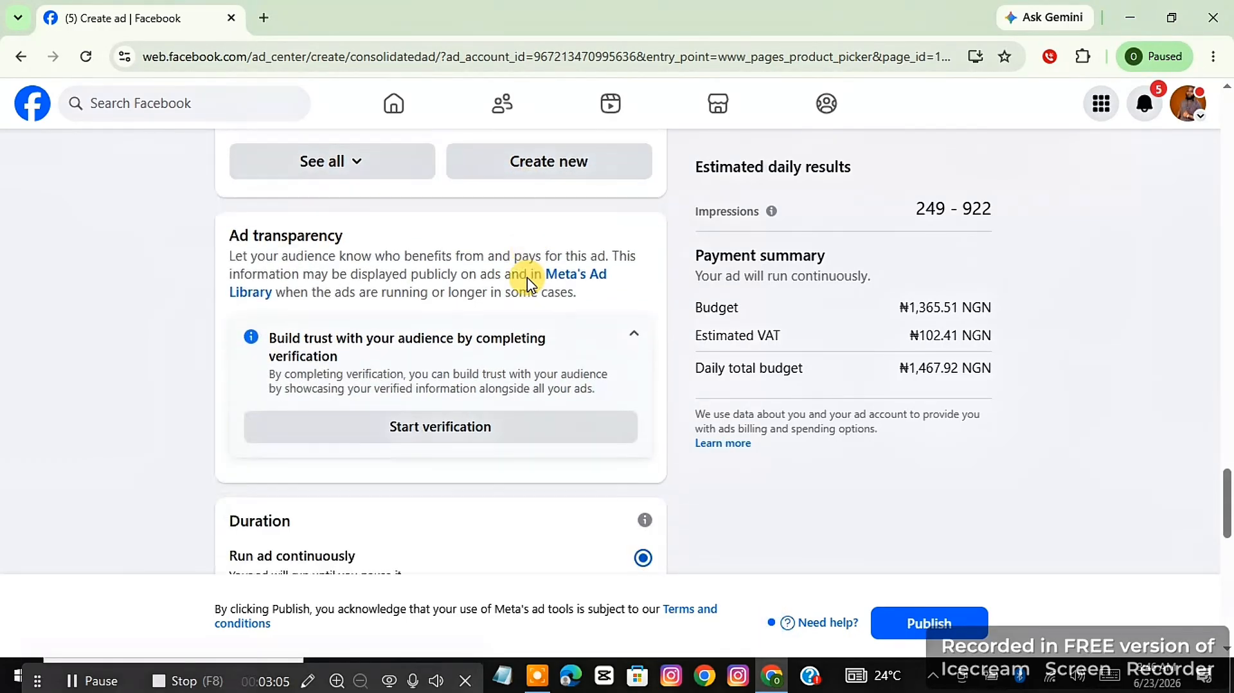
scroll(527, 283, "down", 2)
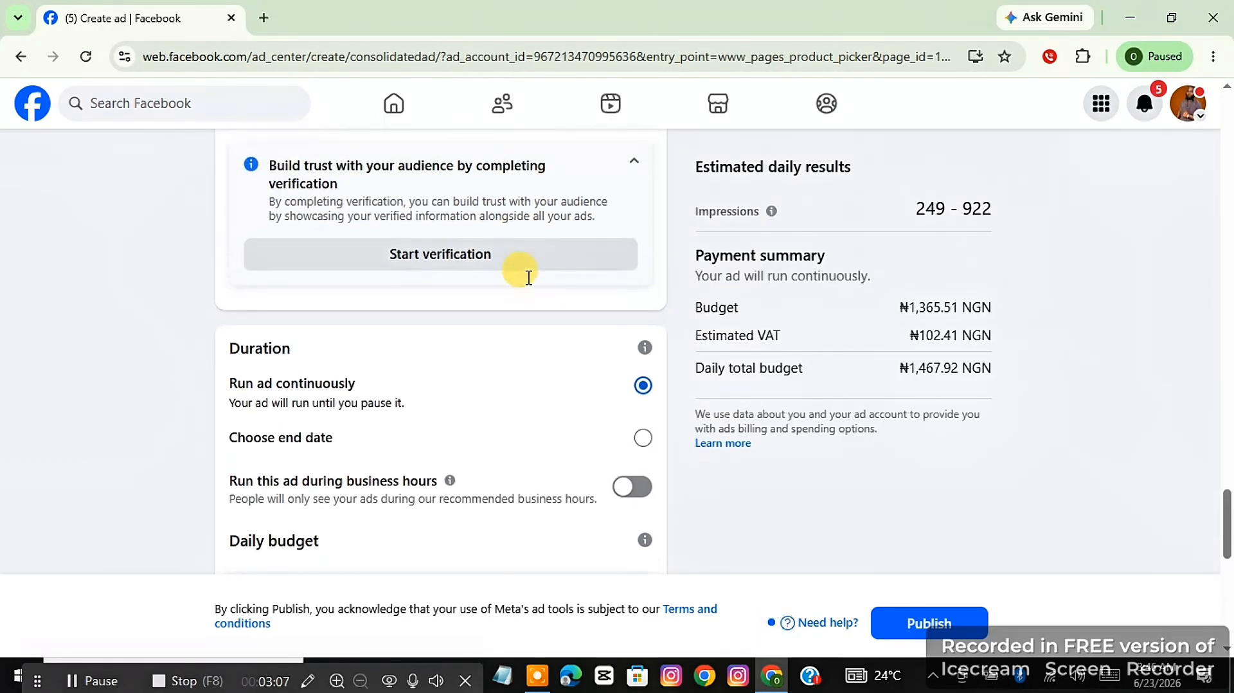
scroll(528, 278, "down", 2)
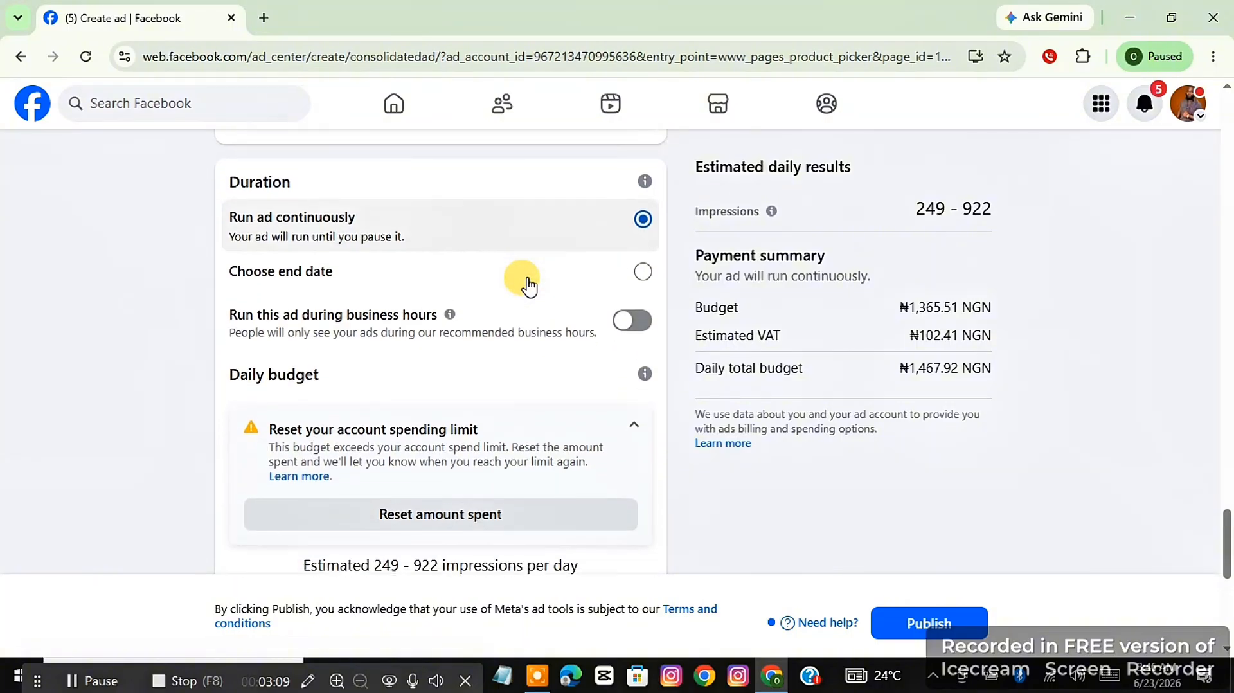
scroll(528, 285, "up", 1)
scroll(527, 286, "up", 2)
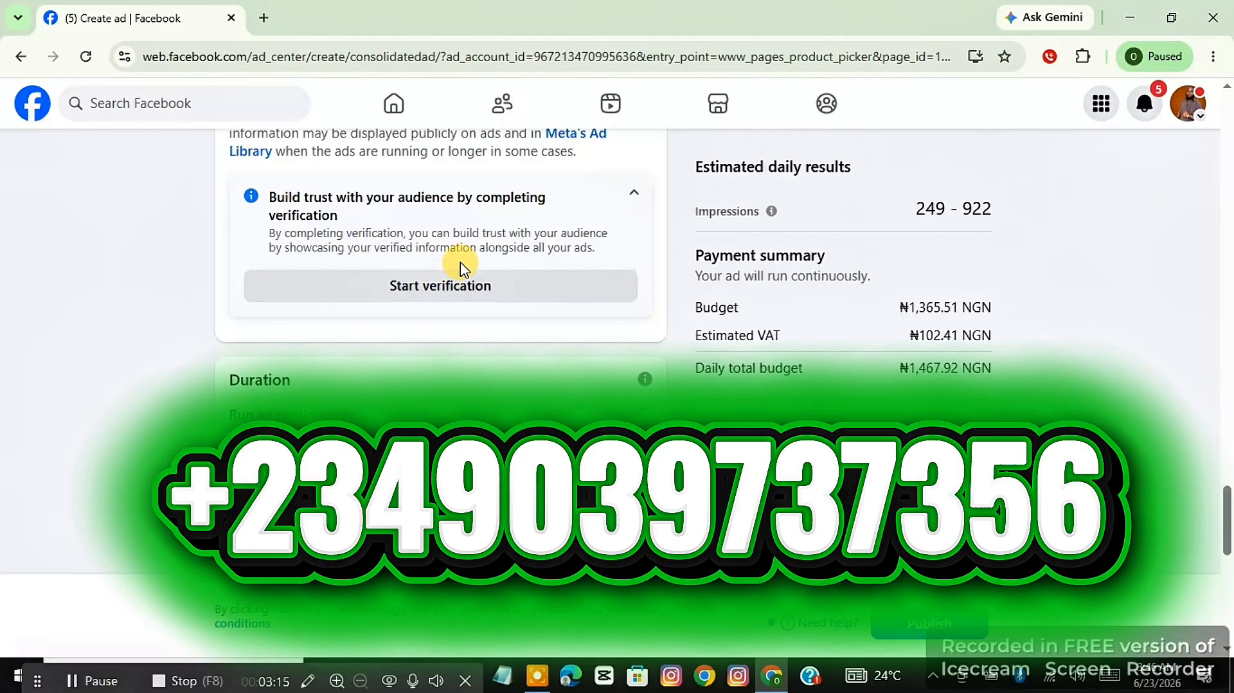
scroll(446, 341, "down", 2)
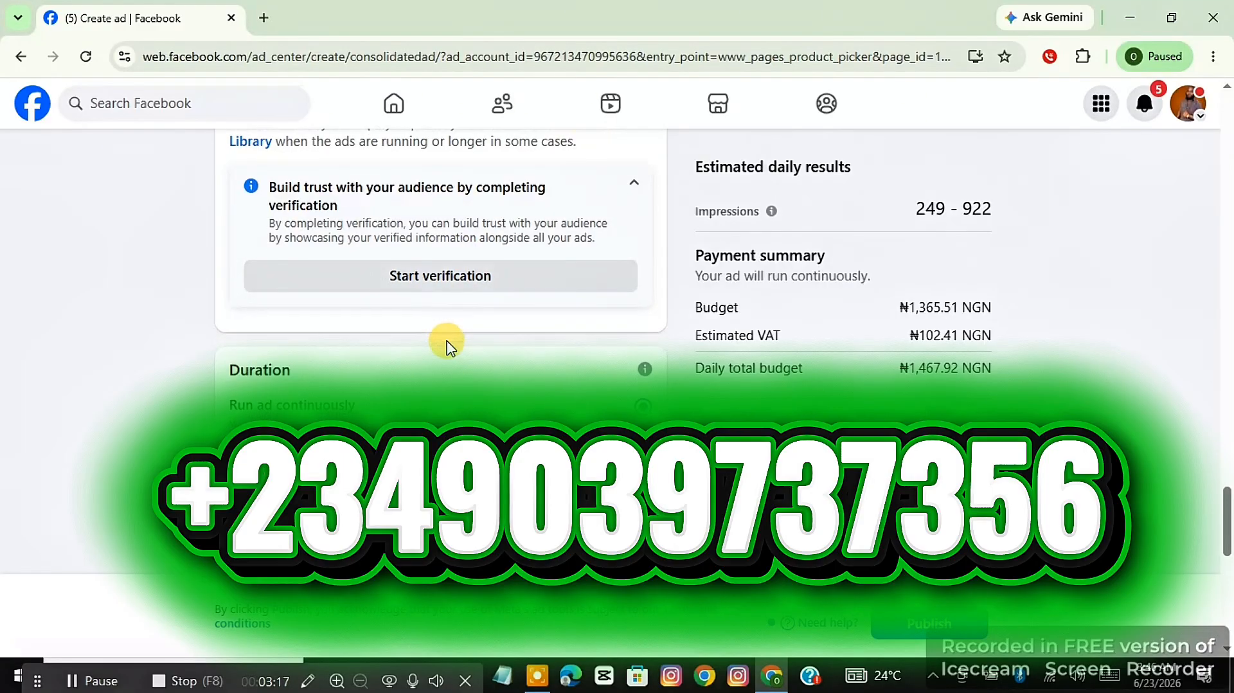
scroll(448, 340, "down", 1)
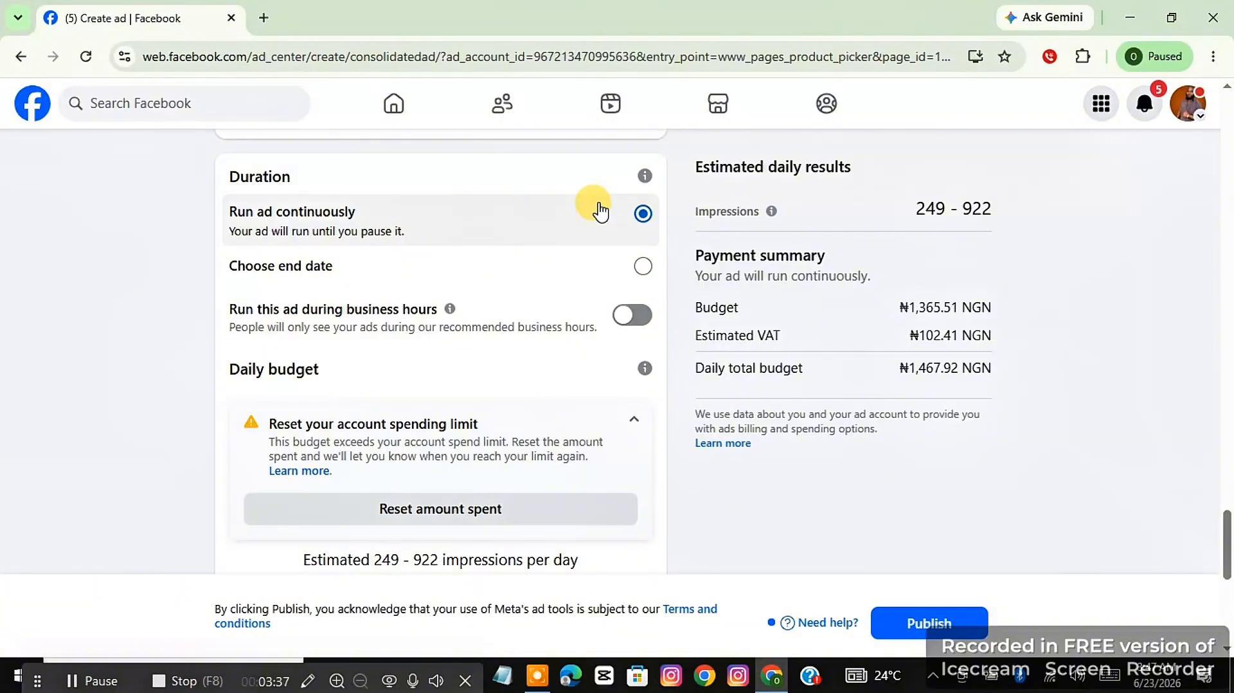
Set the ad's daily budget to ₦5,000.00.
scroll(598, 211, "down", 3)
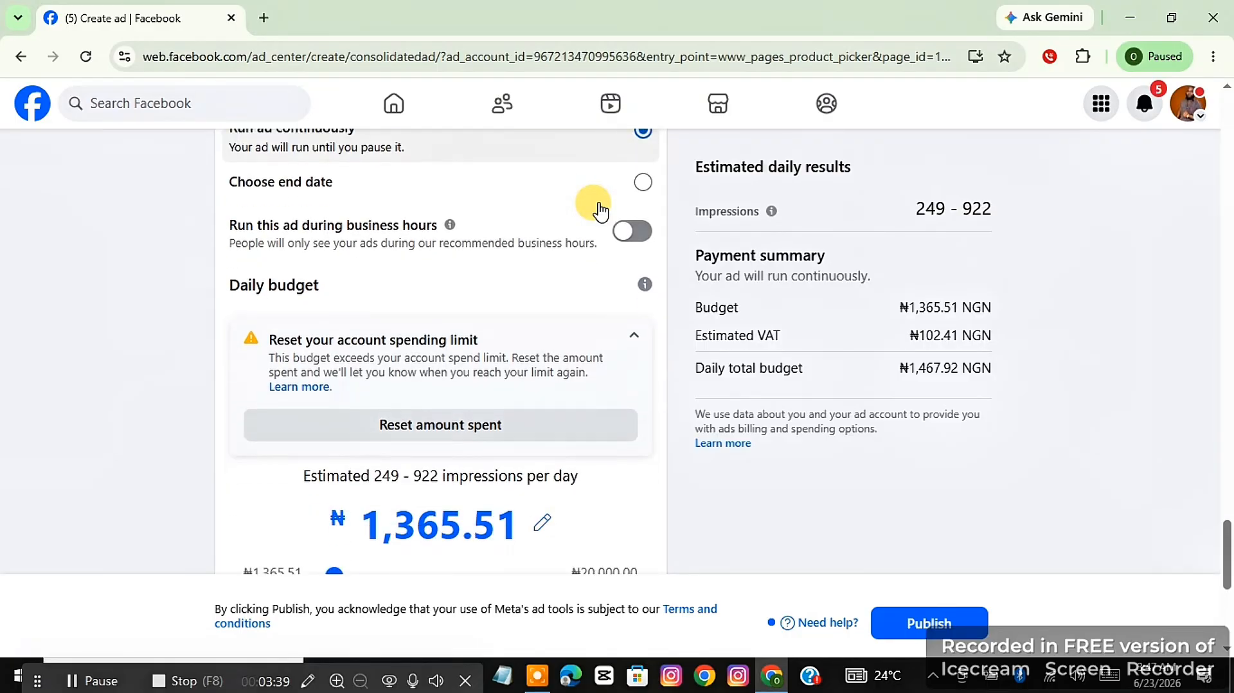
scroll(599, 211, "down", 3)
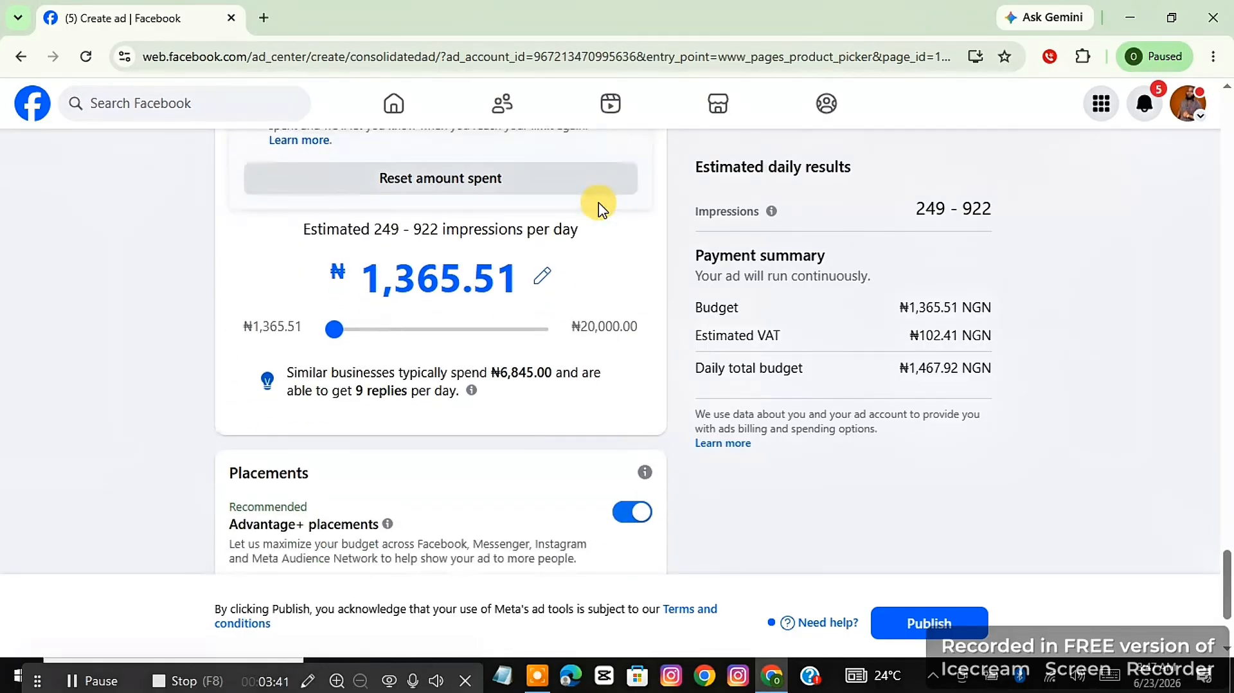
scroll(599, 211, "up", 3)
scroll(599, 211, "down", 2)
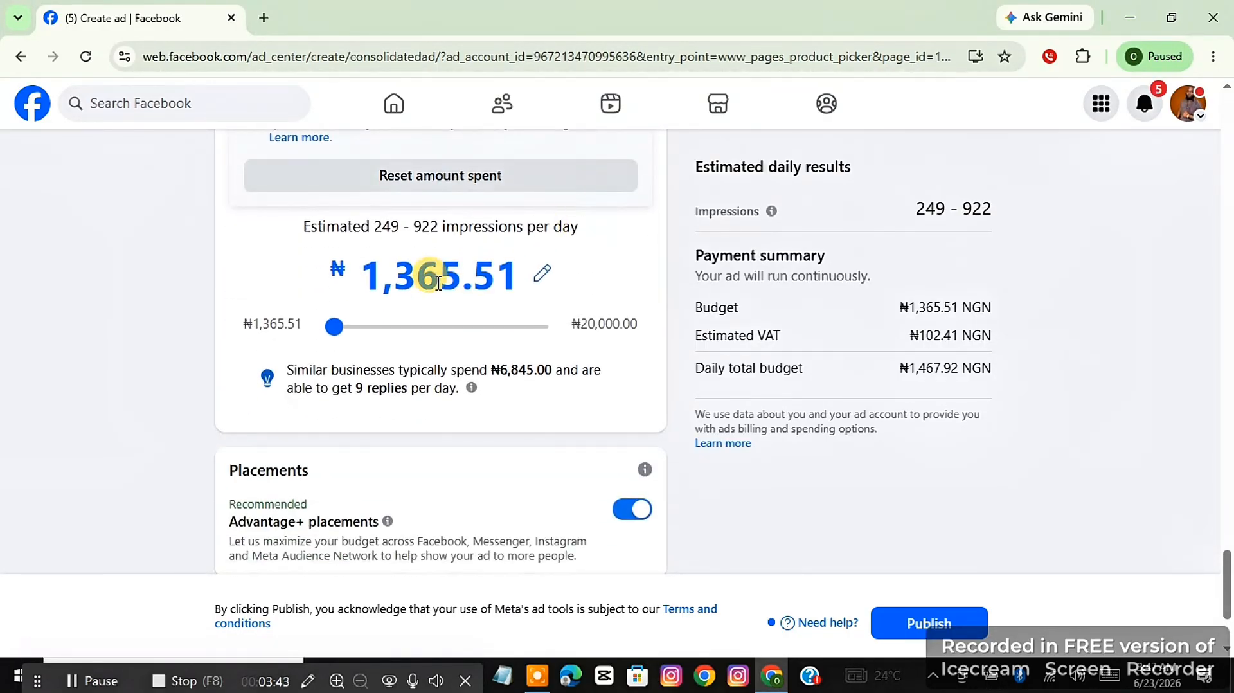
left_click_drag(341, 339, 467, 329)
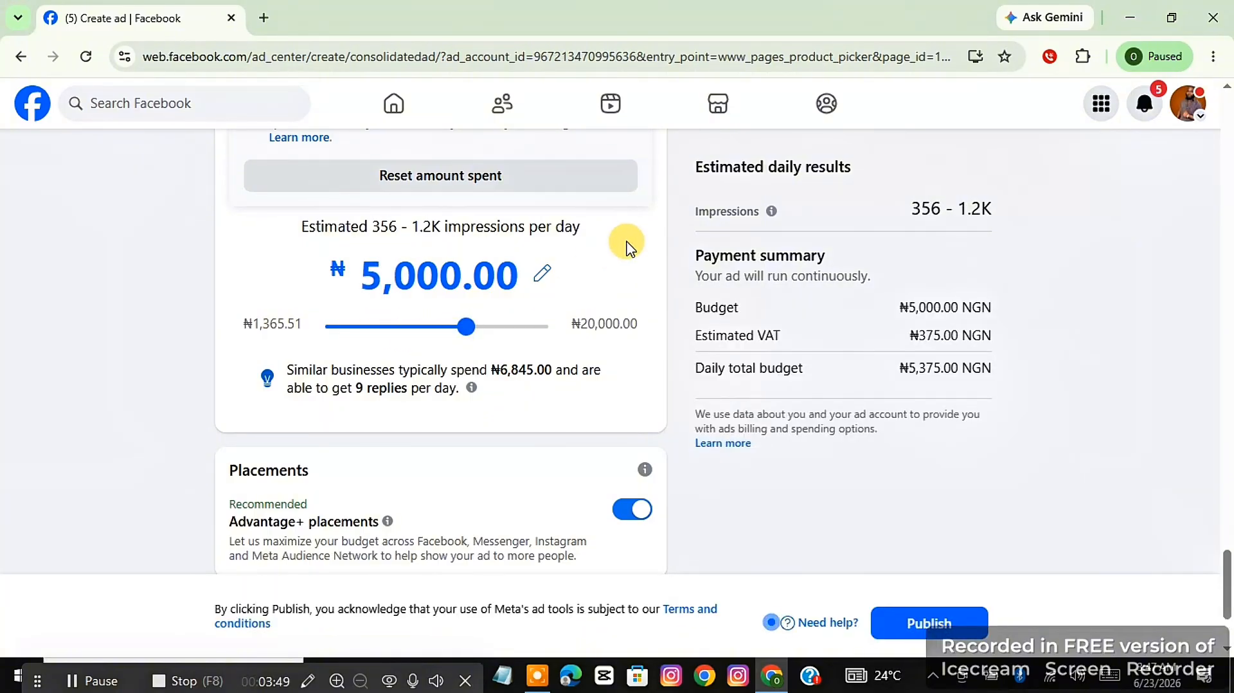
Review the ad's placements, payment method, duration and message destination settings before publishing.
scroll(627, 248, "down", 3)
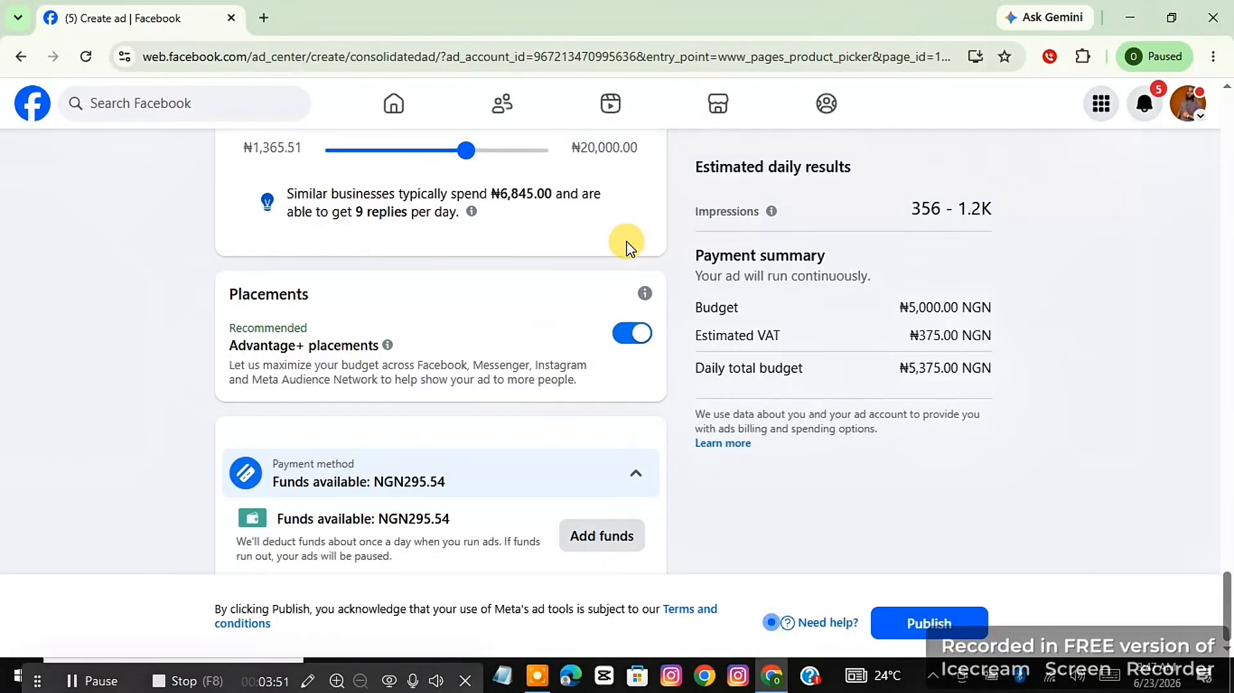
scroll(626, 244, "up", 1)
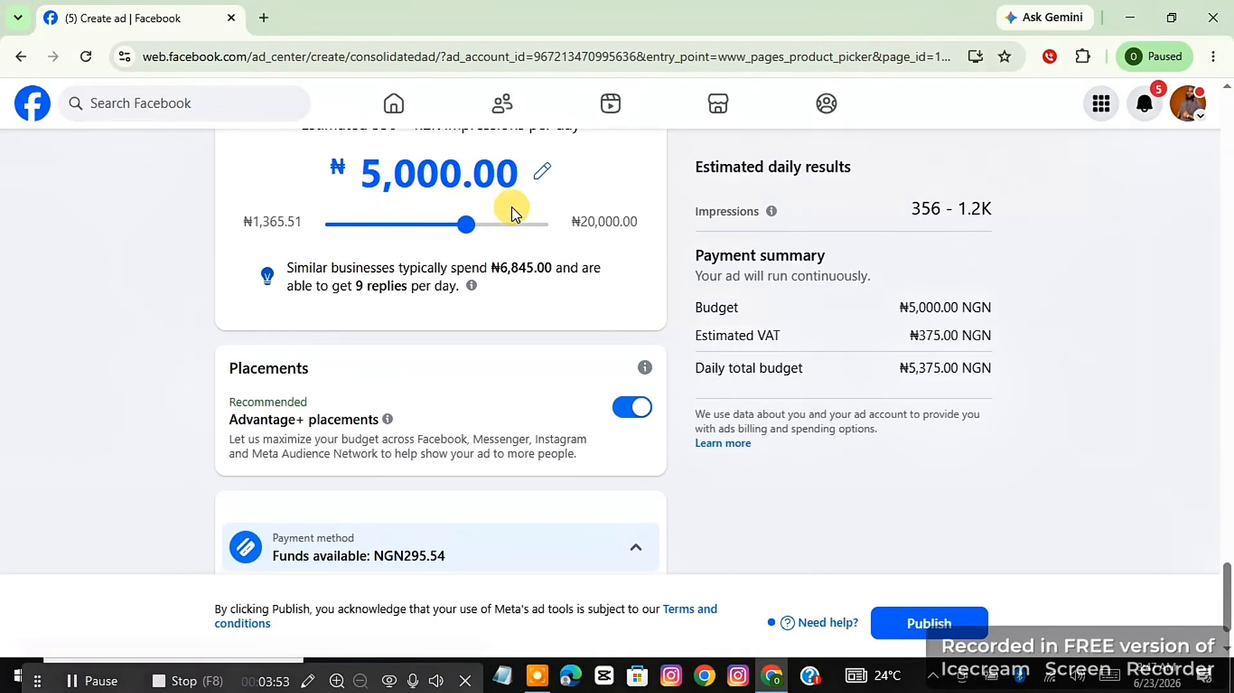
scroll(628, 192, "down", 1)
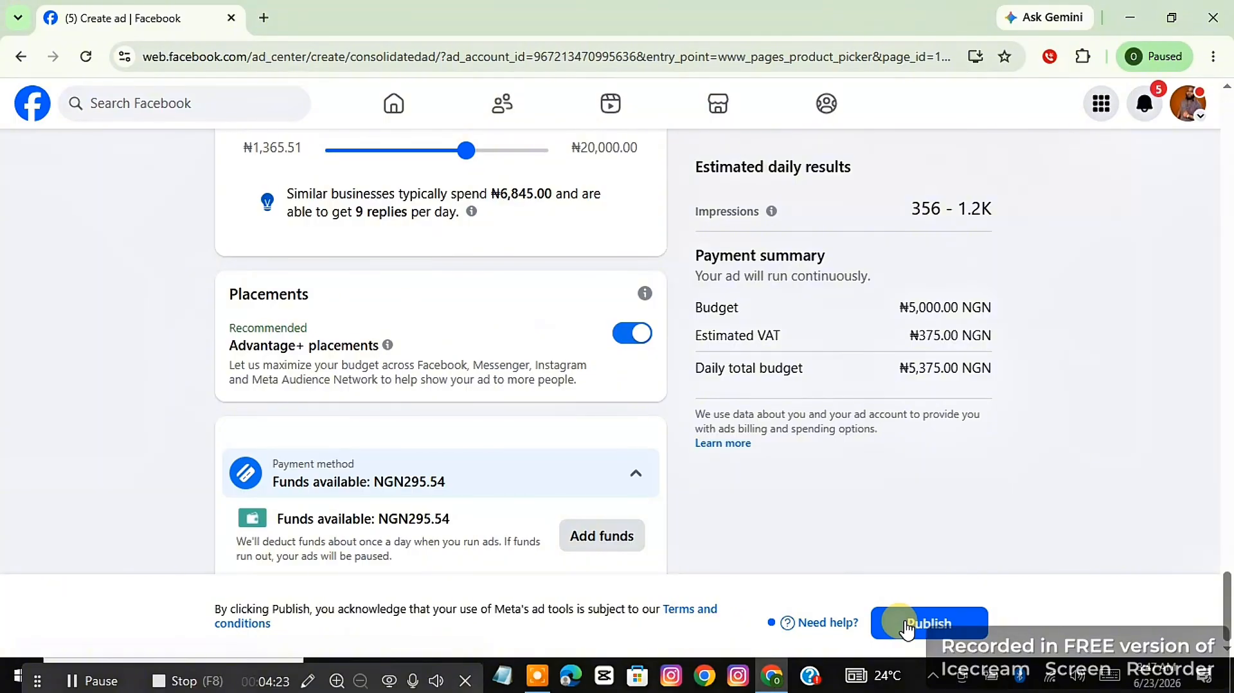
scroll(714, 501, "up", 5)
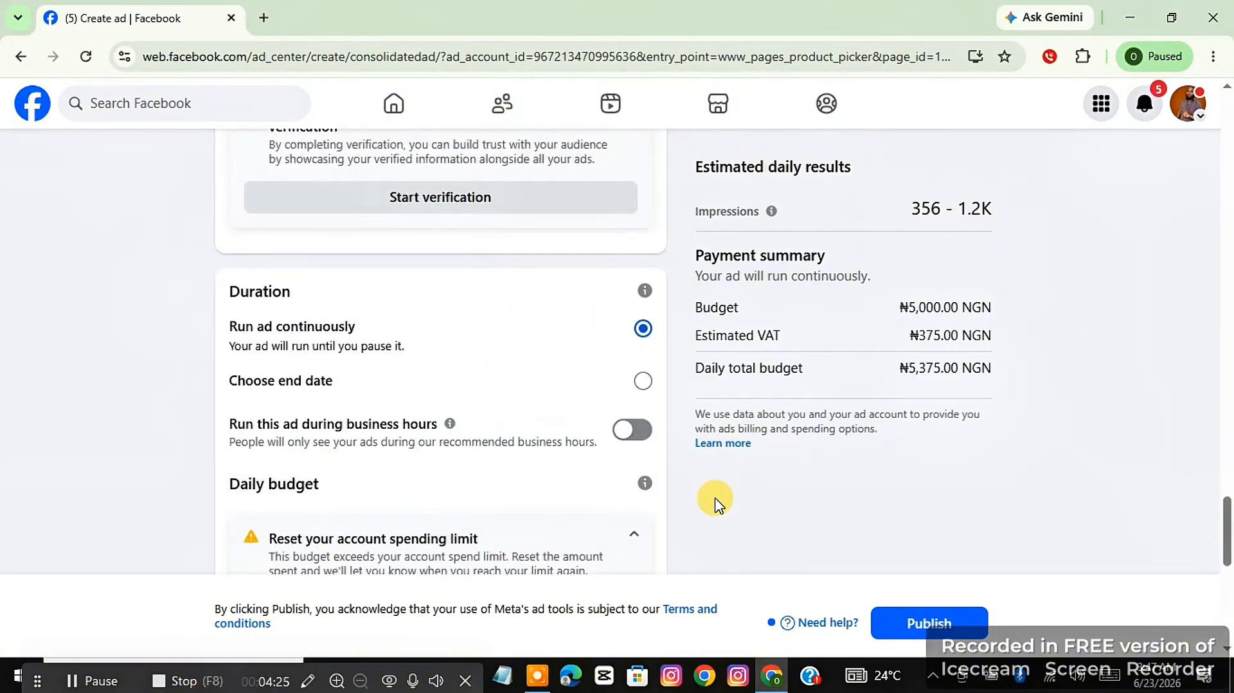
scroll(714, 502, "up", 15)
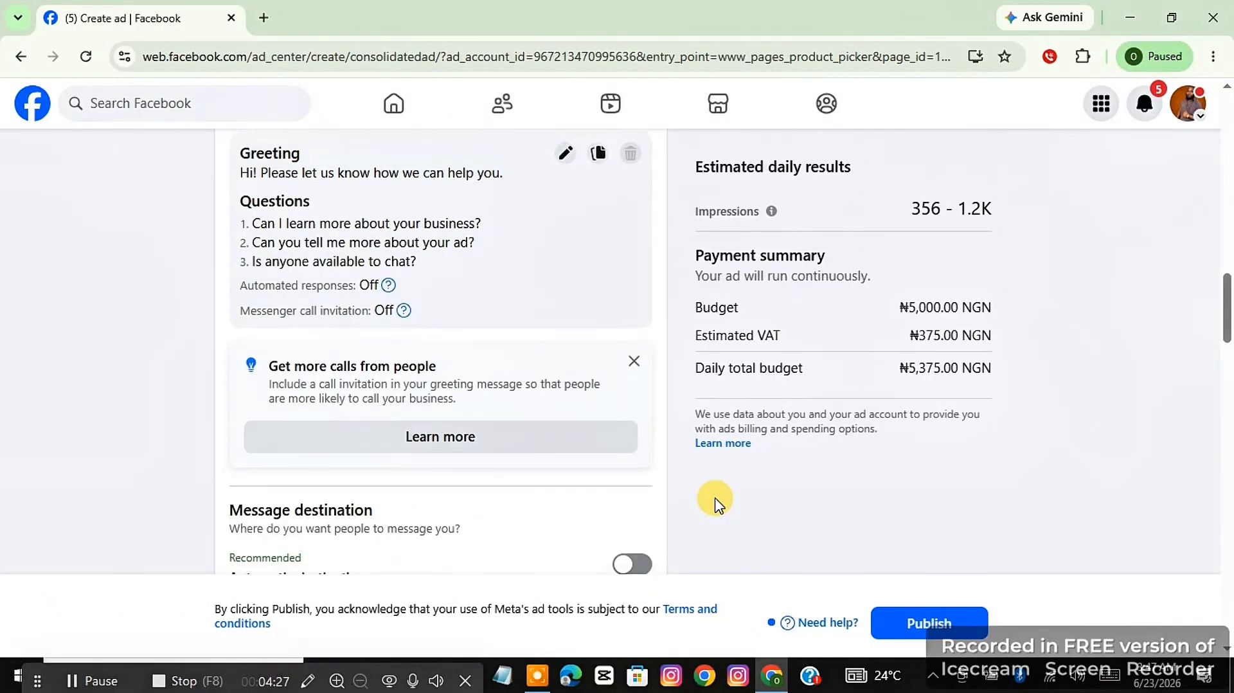
scroll(714, 501, "down", 5)
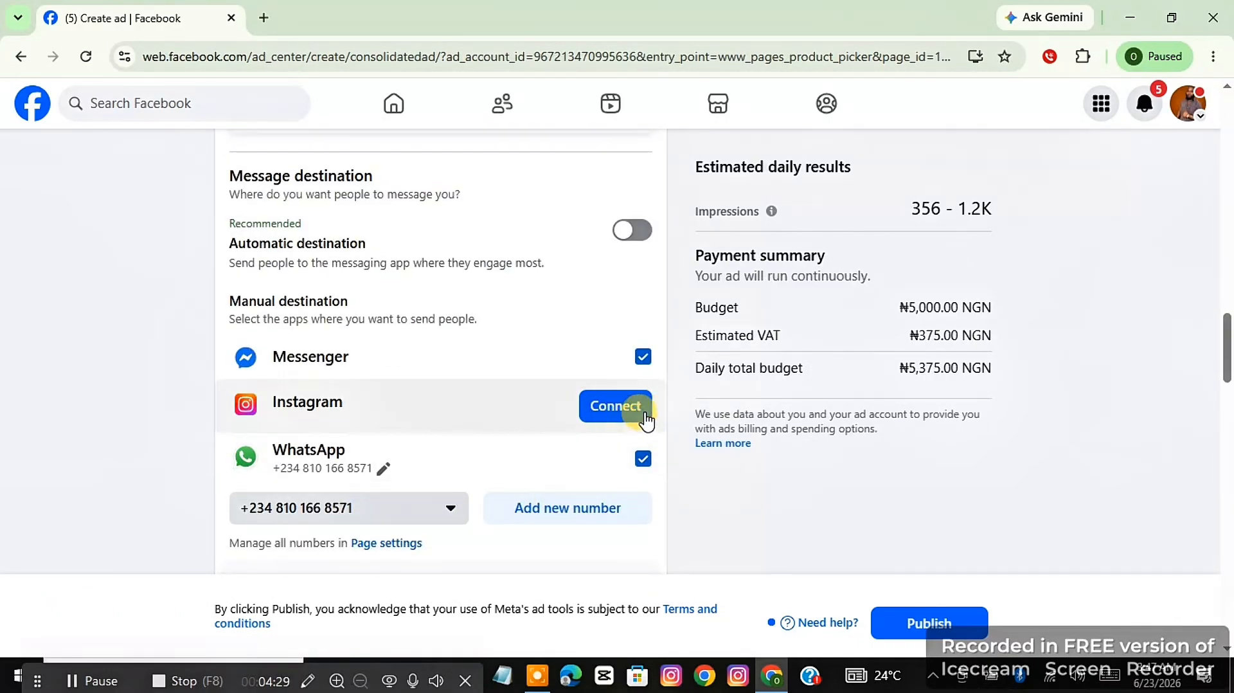